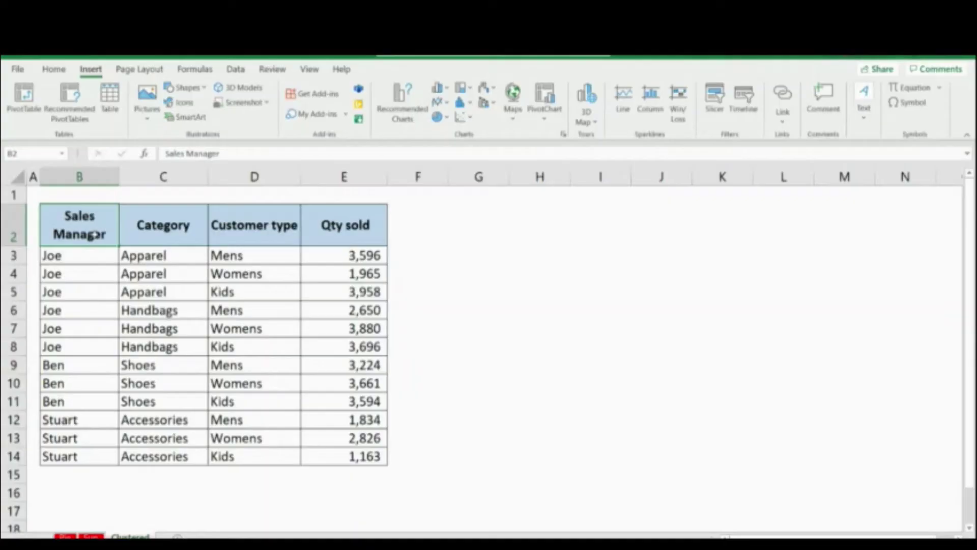
Select the sales table B2:E14, headers included
{"action": "left_click_drag", "start_coordinate": [79, 224], "coordinate": [360, 455]}
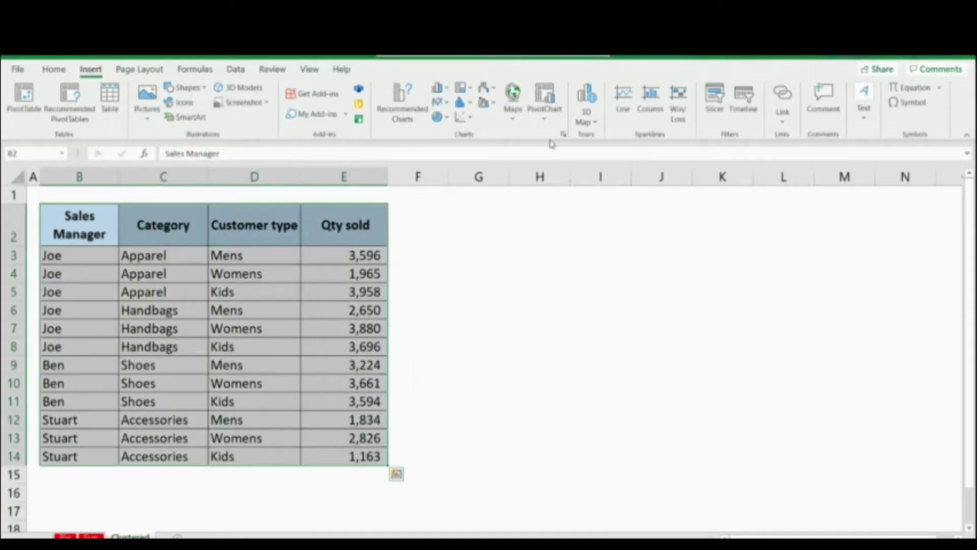
Insert a Clustered Column chart of the table from Recommended Charts' full chart list
{"action": "left_click", "coordinate": [564, 134]}
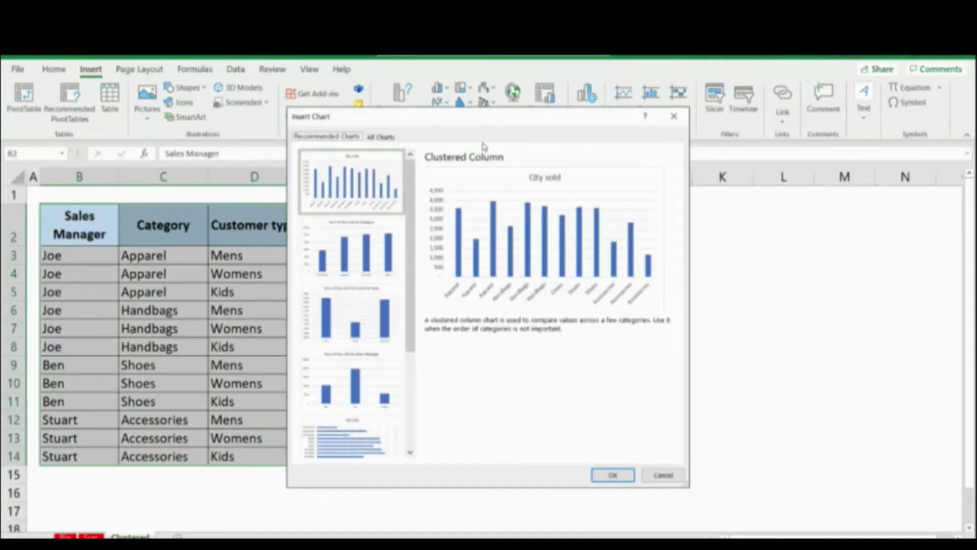
{"action": "left_click", "coordinate": [381, 136]}
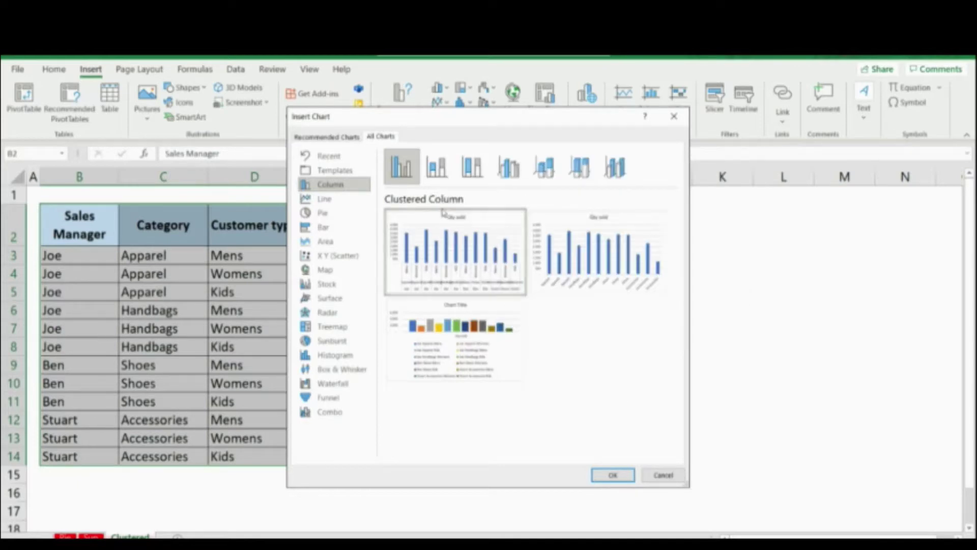
{"action": "left_click", "coordinate": [592, 472]}
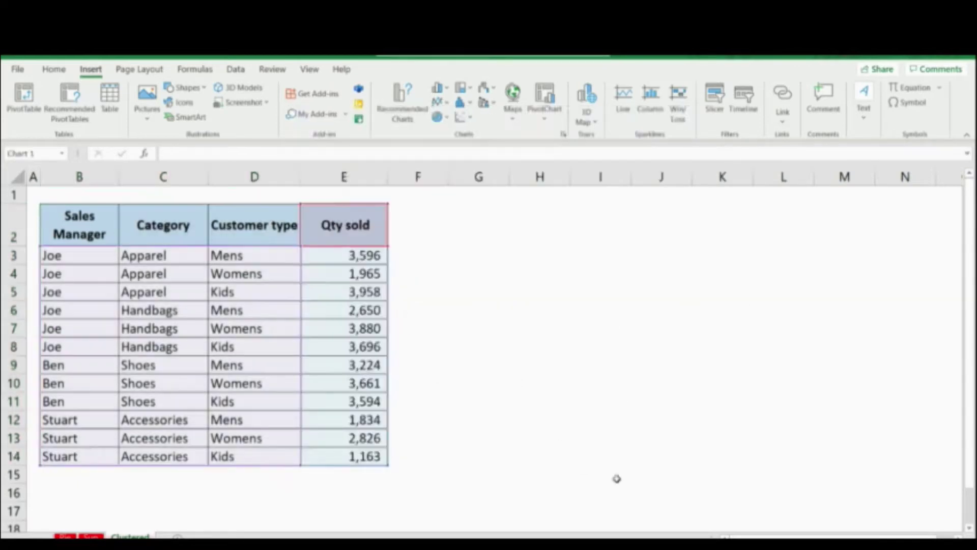
Move the chart beside the table and add data labels, trying and removing a data table
{"action": "mouse_move", "coordinate": [436, 225]}
{"action": "left_mouse_down"}
{"action": "mouse_move", "coordinate": [548, 220]}
{"action": "mouse_move", "coordinate": [582, 208]}
{"action": "left_mouse_up"}
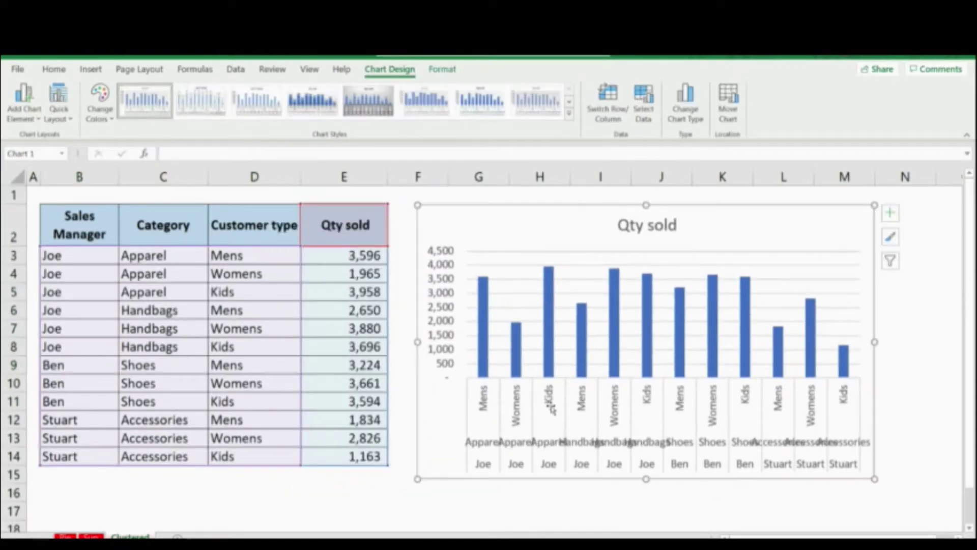
{"action": "left_click", "coordinate": [890, 213]}
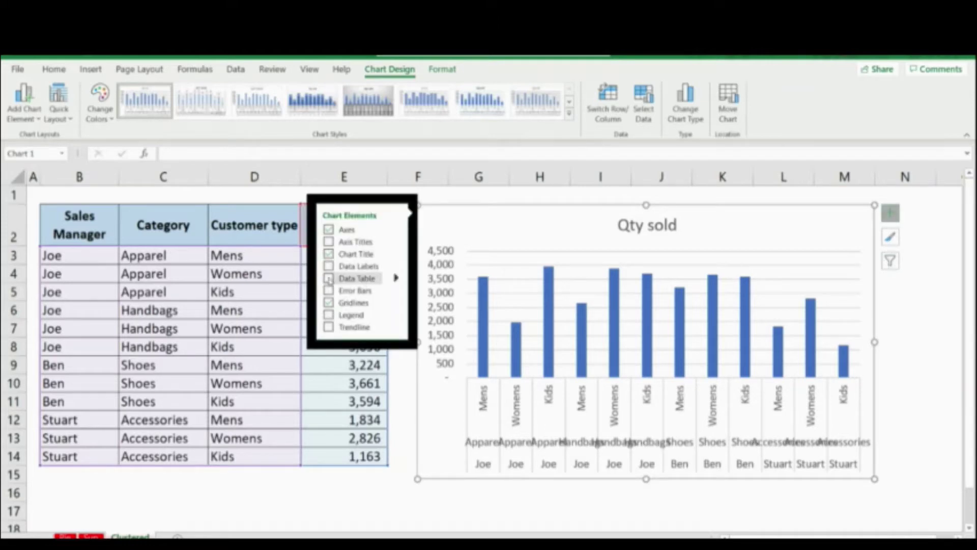
{"action": "left_click", "coordinate": [328, 278]}
{"action": "left_click", "coordinate": [329, 279]}
{"action": "left_click", "coordinate": [329, 267]}
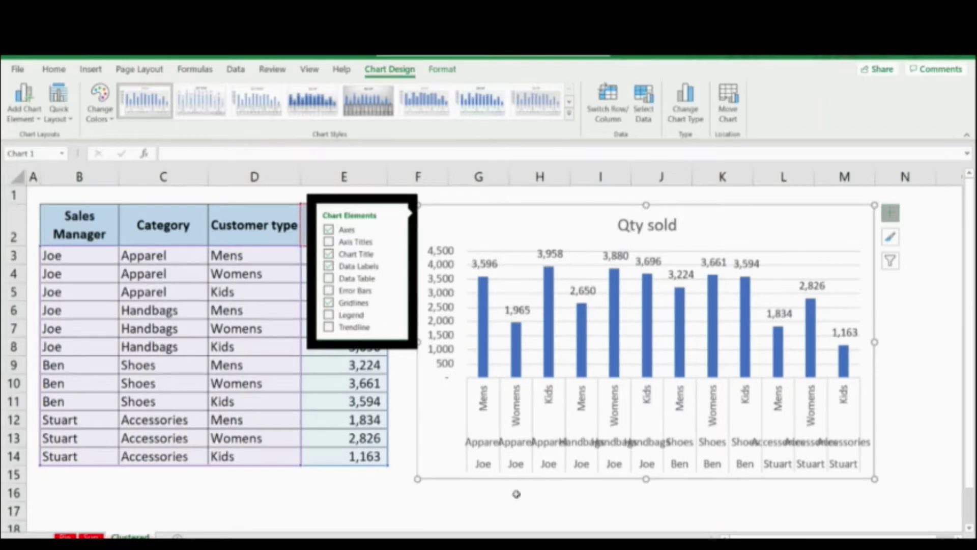
{"action": "left_click", "coordinate": [508, 510]}
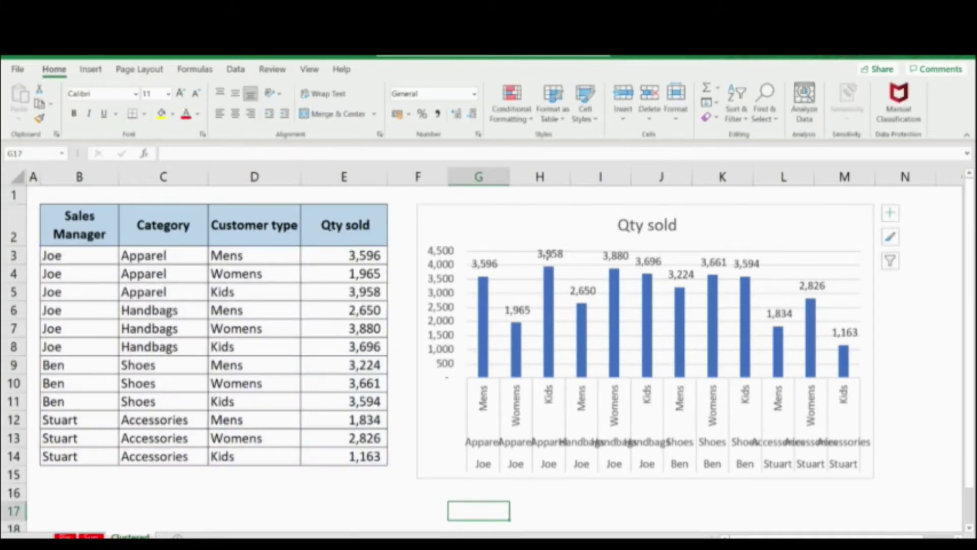
Make the chart's data labels one font size smaller
{"action": "left_click", "coordinate": [550, 253]}
{"action": "left_click", "coordinate": [57, 71]}
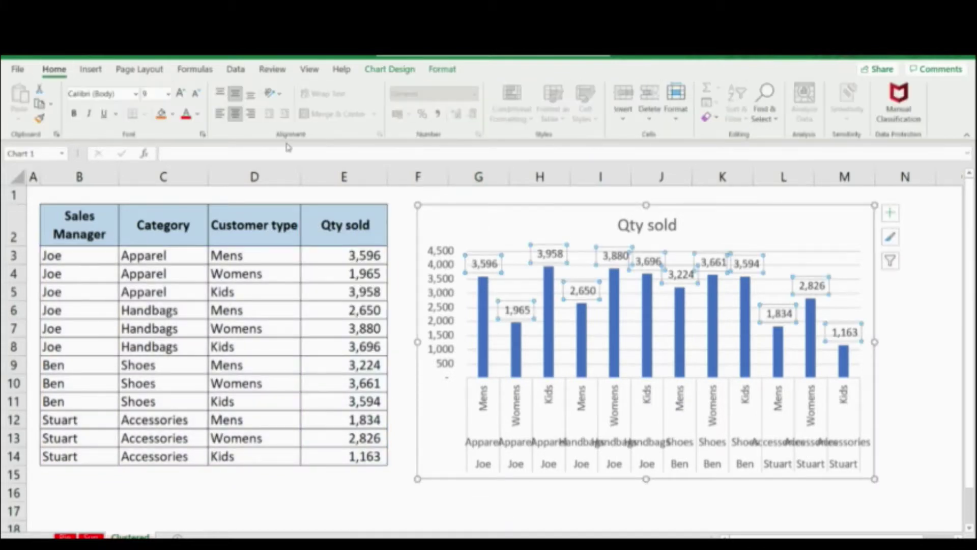
{"action": "left_click", "coordinate": [196, 95]}
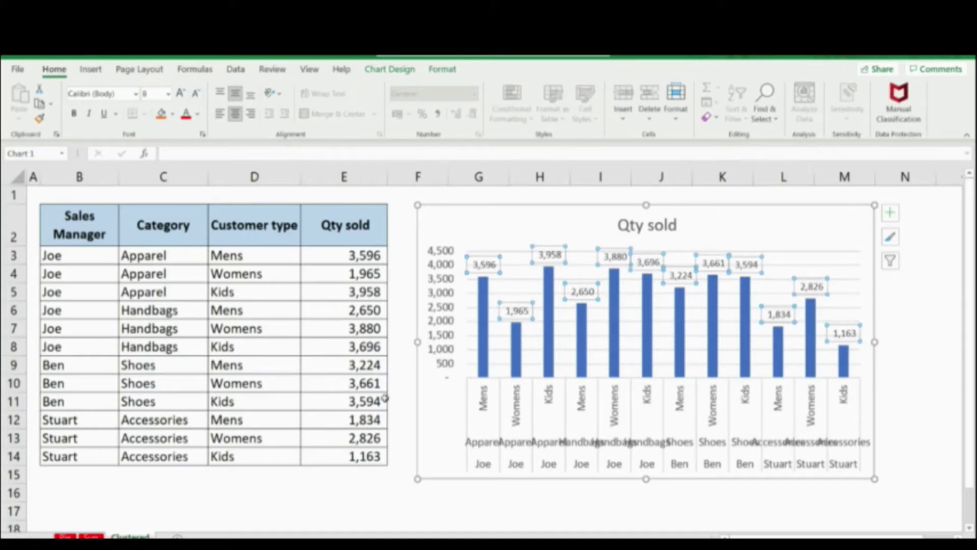
{"action": "left_click", "coordinate": [449, 492]}
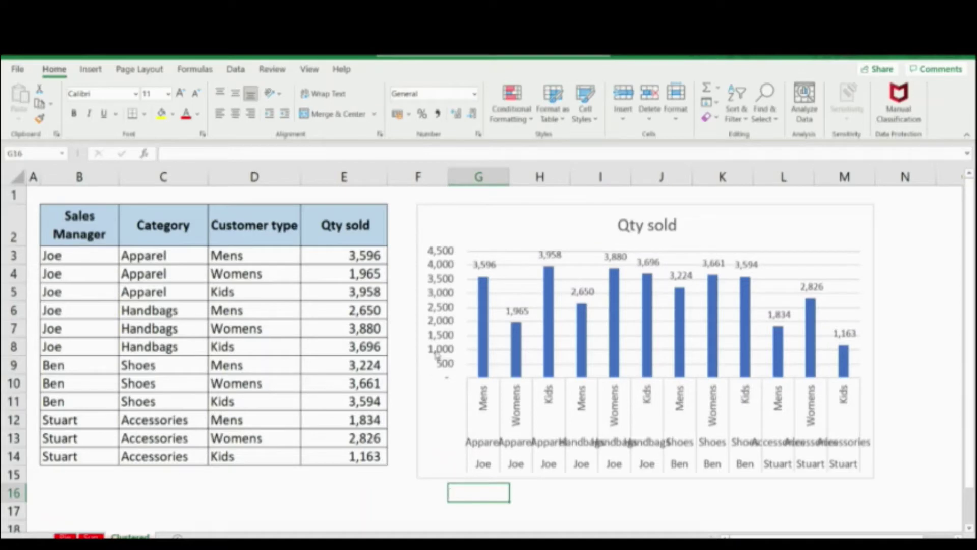
Delete the chart's vertical value axis
{"action": "left_click", "coordinate": [441, 286]}
{"action": "key", "text": "Delete"}
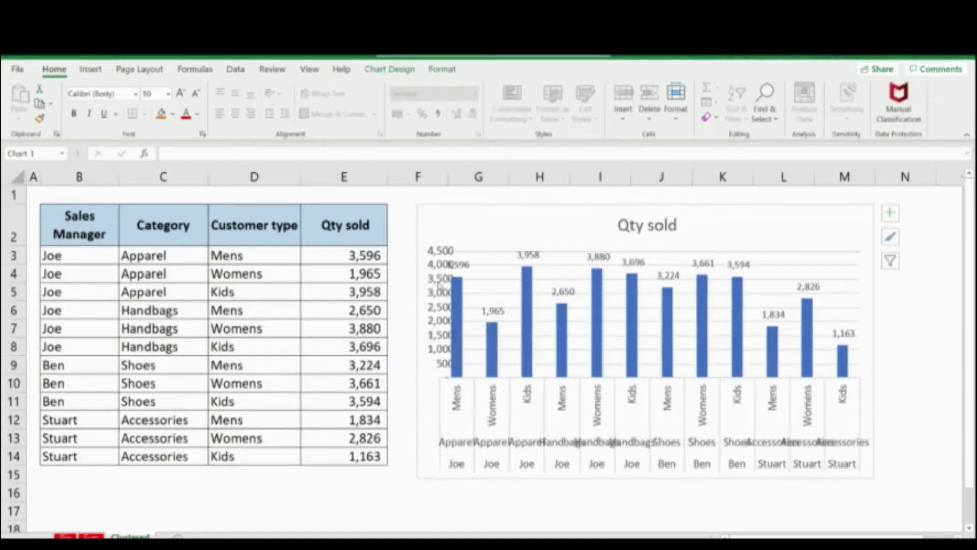
{"action": "left_click", "coordinate": [492, 501]}
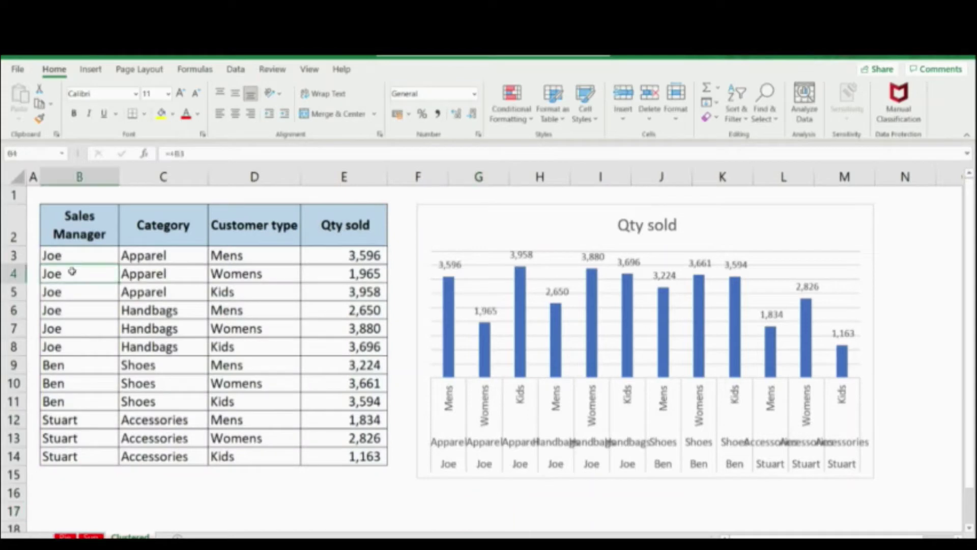
Clear the repeated Joe names in B4:B8
{"action": "left_click_drag", "start_coordinate": [72, 271], "coordinate": [71, 304]}
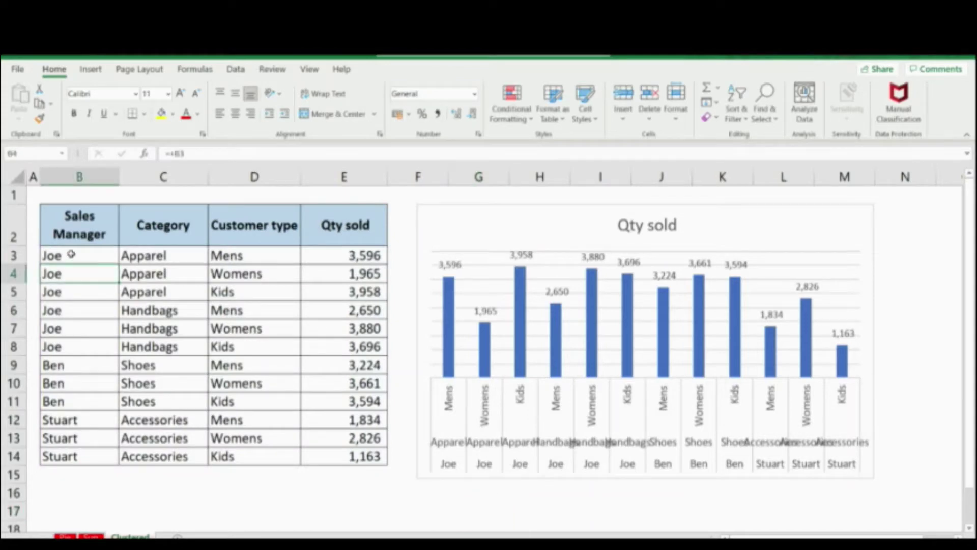
{"action": "mouse_move", "coordinate": [71, 304]}
{"action": "left_mouse_down"}
{"action": "mouse_move", "coordinate": [110, 297]}
{"action": "mouse_move", "coordinate": [61, 351]}
{"action": "left_mouse_up"}
{"action": "left_click", "coordinate": [83, 317]}
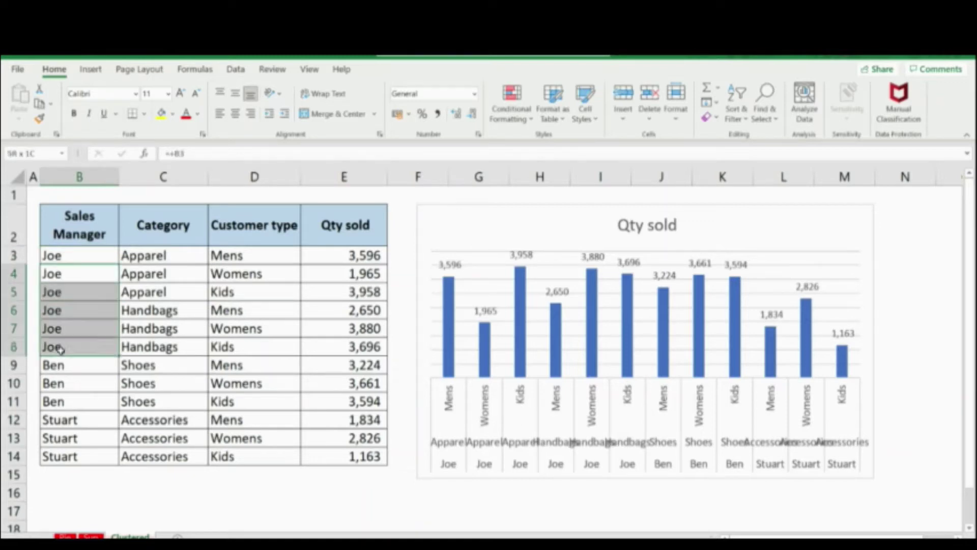
{"action": "key", "text": "Delete"}
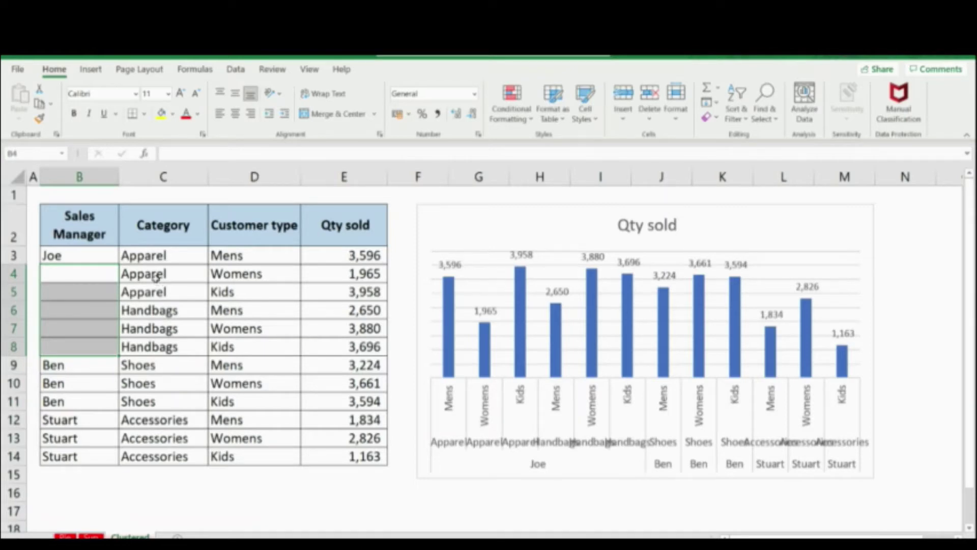
Clear the repeated Apparel (C4:C5) and Handbags (C7:C8) entries
{"action": "left_click", "coordinate": [156, 276]}
{"action": "left_click_drag", "start_coordinate": [156, 278], "coordinate": [156, 291]}
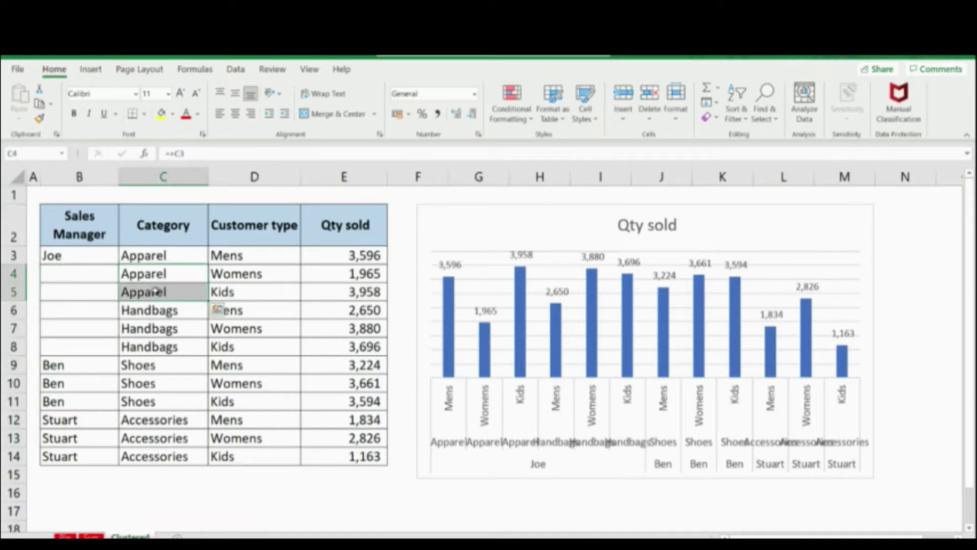
{"action": "key", "text": "Delete"}
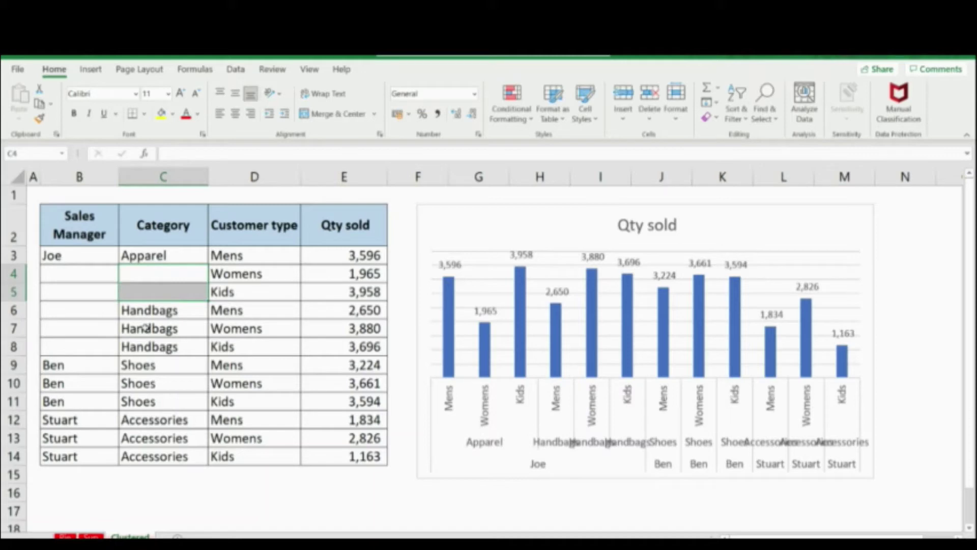
{"action": "left_click_drag", "start_coordinate": [145, 327], "coordinate": [144, 344]}
{"action": "key", "text": "Delete"}
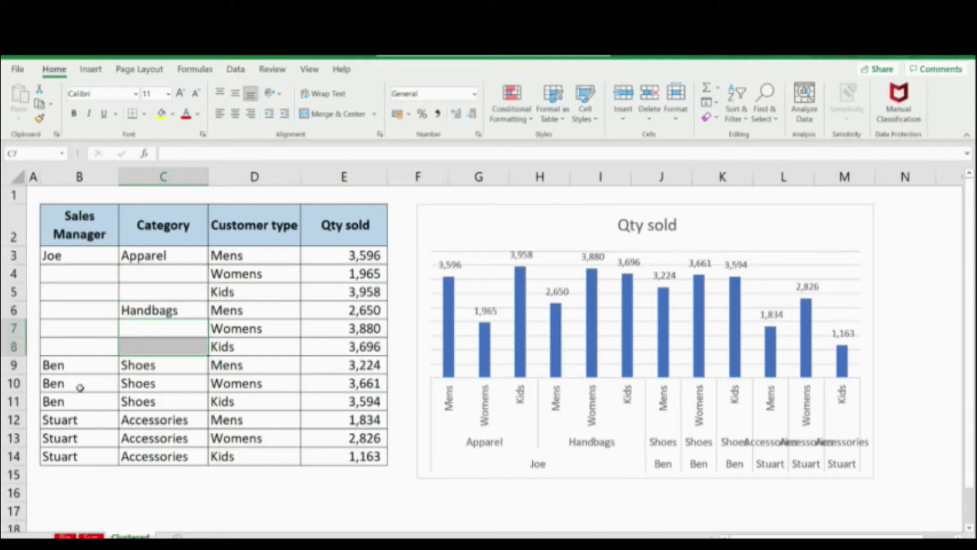
Clear the repeated Ben/Shoes and Stuart/Accessories cells
{"action": "left_click_drag", "start_coordinate": [80, 388], "coordinate": [138, 396]}
{"action": "key", "text": "Delete"}
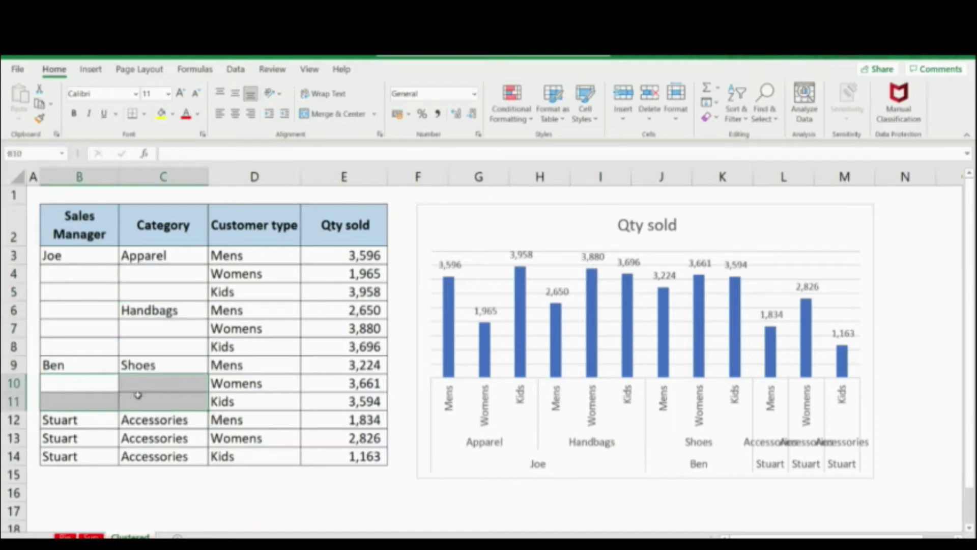
{"action": "left_click_drag", "start_coordinate": [76, 434], "coordinate": [143, 461]}
{"action": "key", "text": "Delete"}
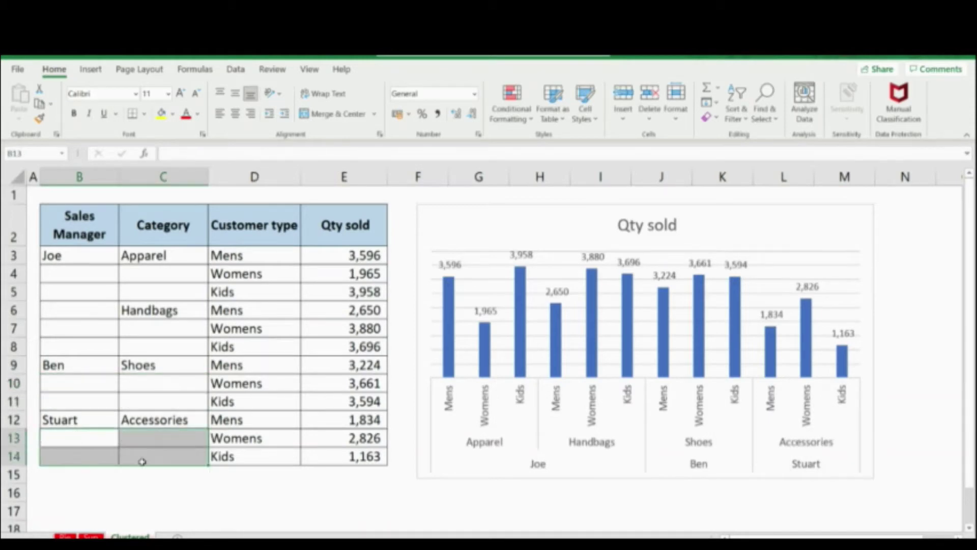
{"action": "left_click", "coordinate": [537, 506]}
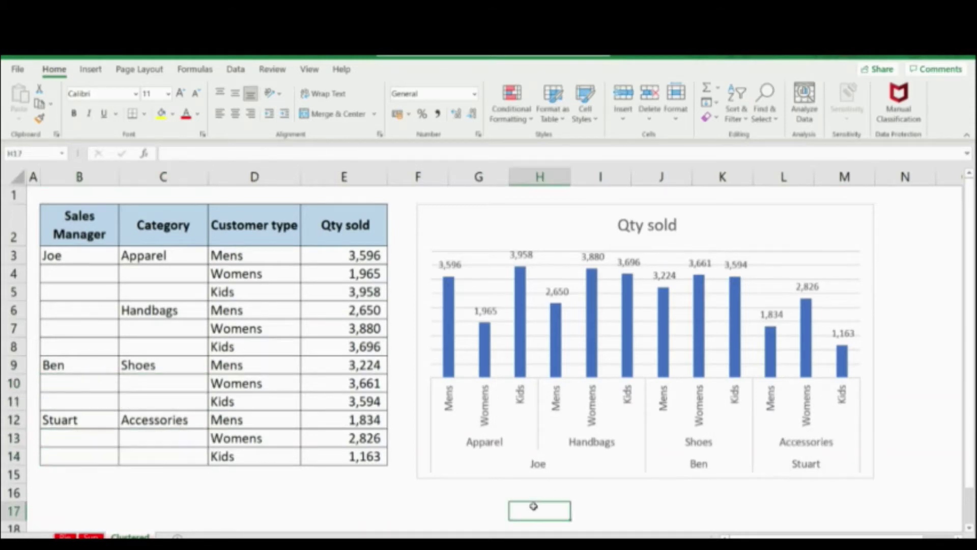
Widen the Qty sold chart slightly to the right
{"action": "left_click", "coordinate": [488, 218]}
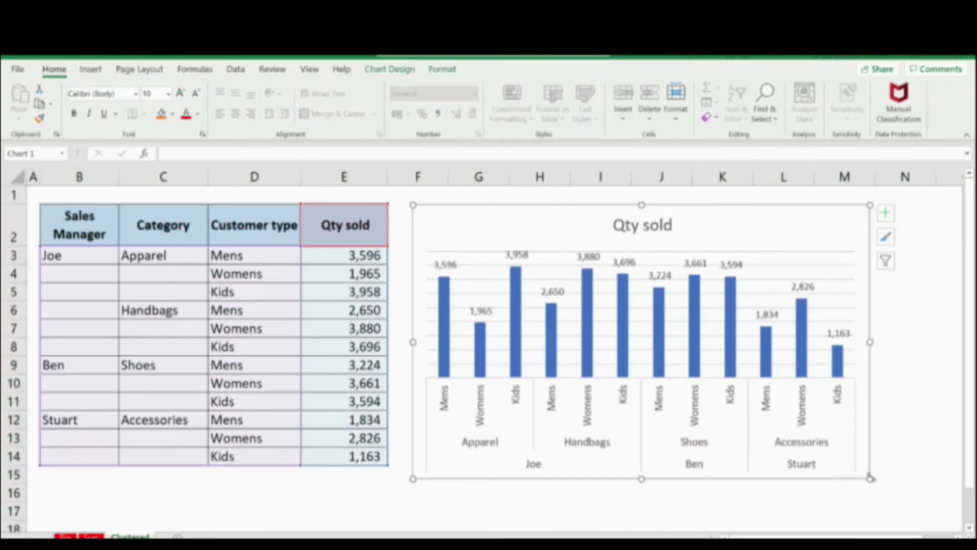
{"action": "left_click_drag", "start_coordinate": [870, 480], "coordinate": [900, 481]}
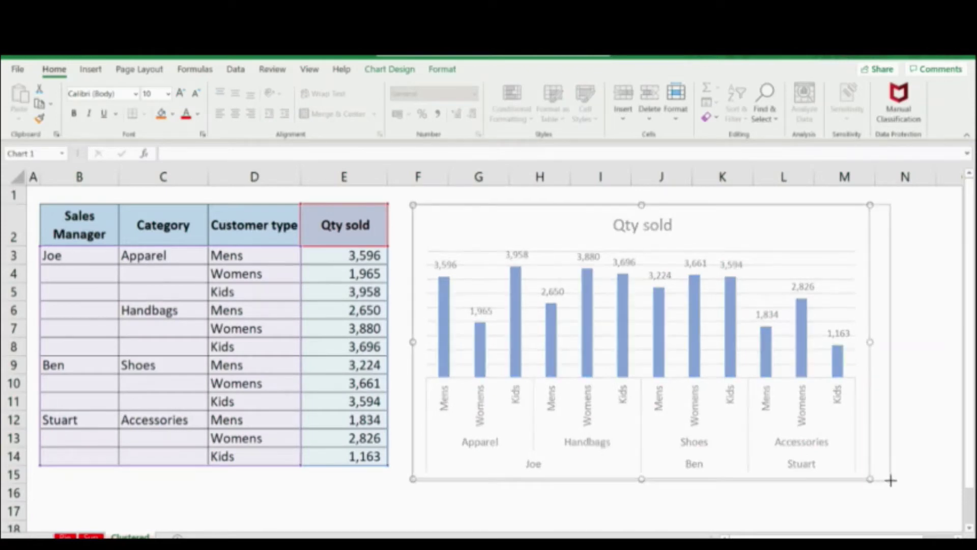
{"action": "left_click", "coordinate": [564, 510]}
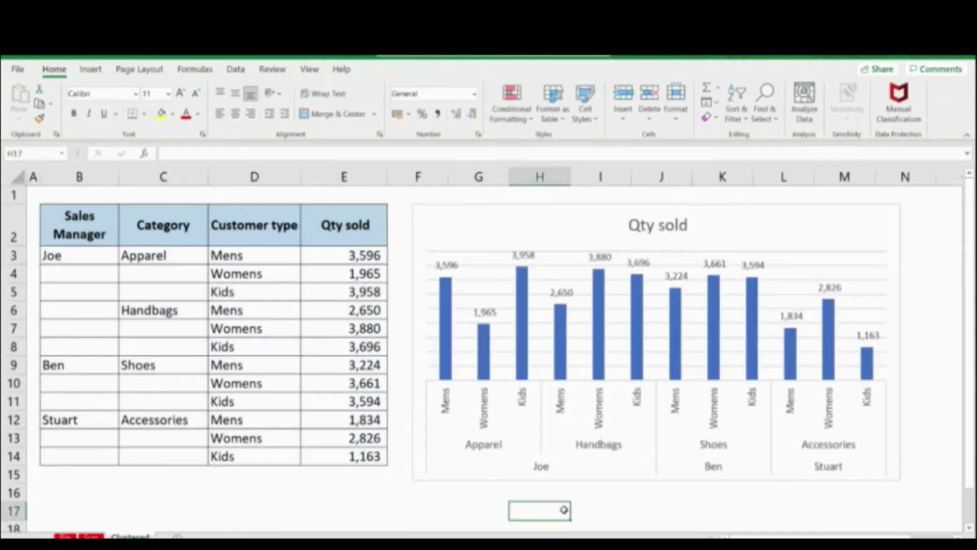
Turn off the chart's Primary Major Horizontal gridlines from Chart Design's Add Chart Element
{"action": "left_click", "coordinate": [589, 219]}
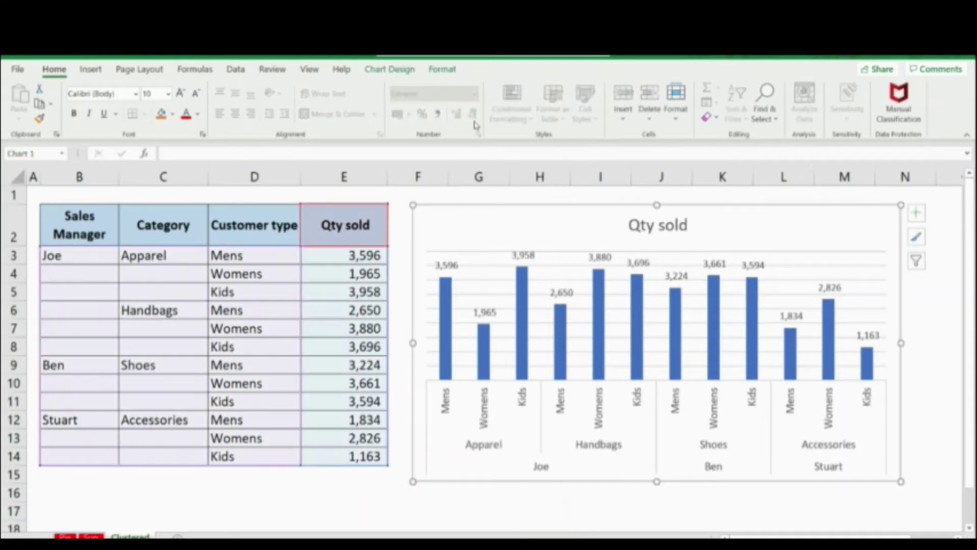
{"action": "left_click", "coordinate": [393, 69]}
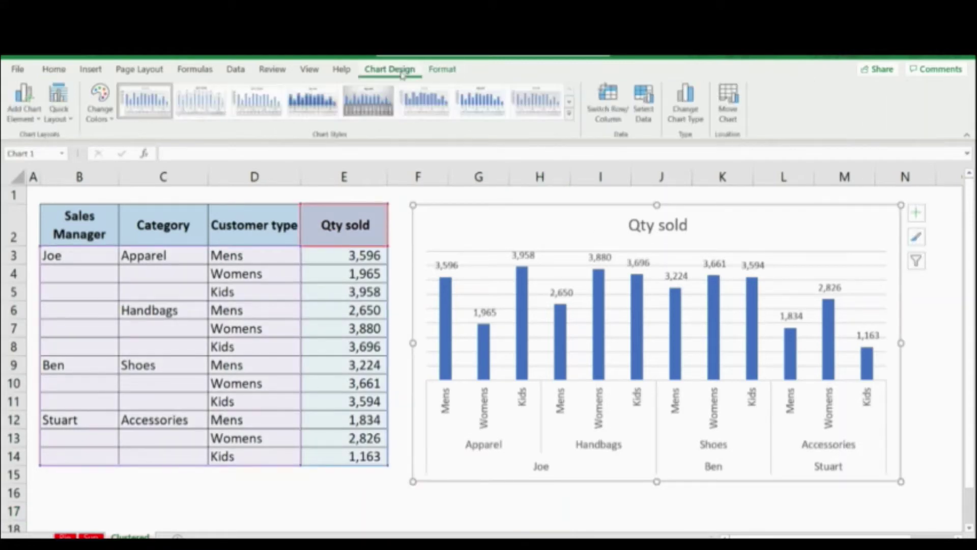
{"action": "left_click", "coordinate": [27, 121]}
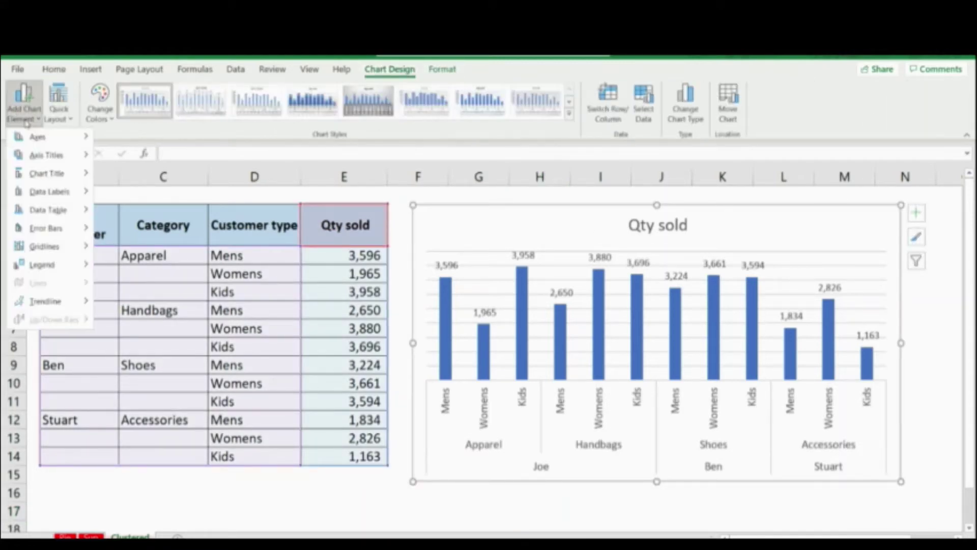
{"action": "mouse_move", "coordinate": [45, 246]}
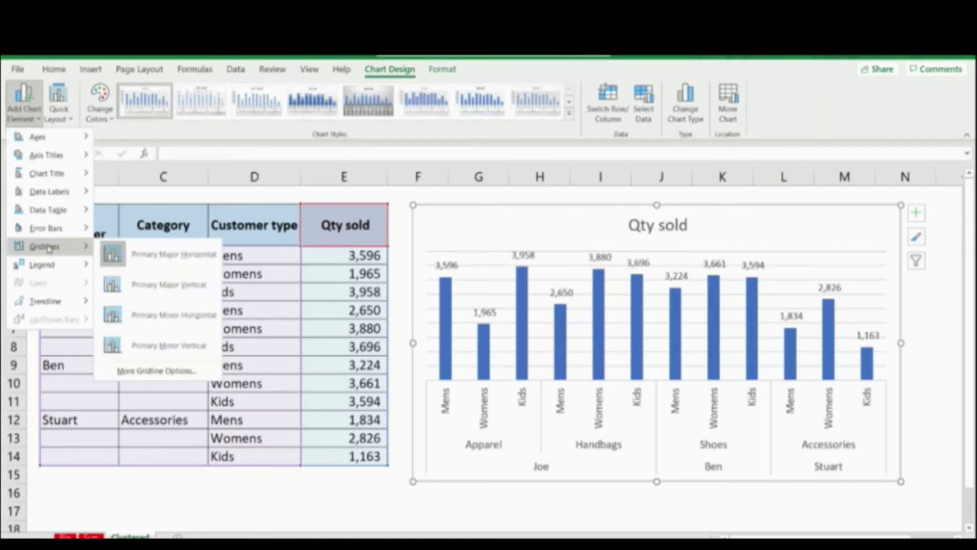
{"action": "left_click", "coordinate": [141, 263]}
{"action": "left_click", "coordinate": [462, 505]}
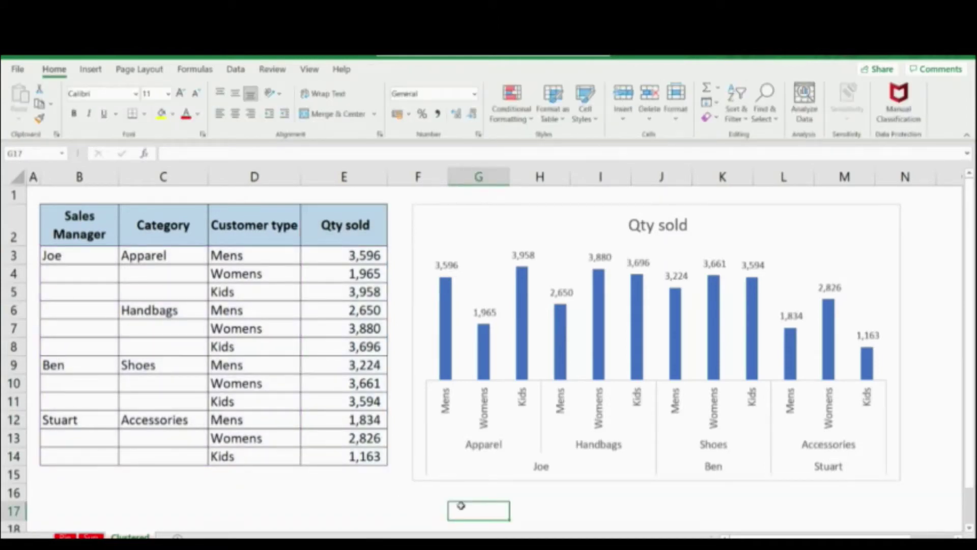
Add a data table under the Qty sold chart, then remove it again
{"action": "left_click", "coordinate": [681, 503]}
{"action": "left_click", "coordinate": [879, 224]}
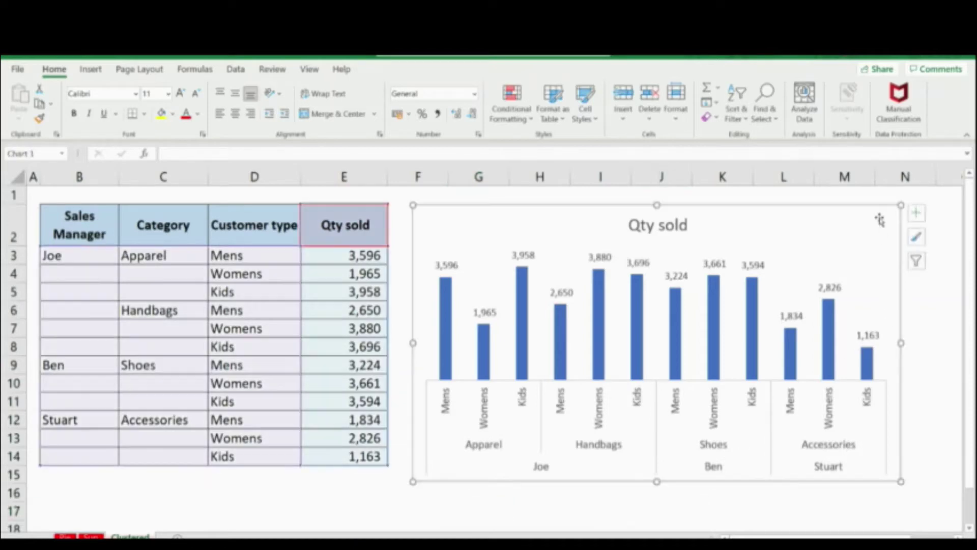
{"action": "left_click", "coordinate": [916, 213]}
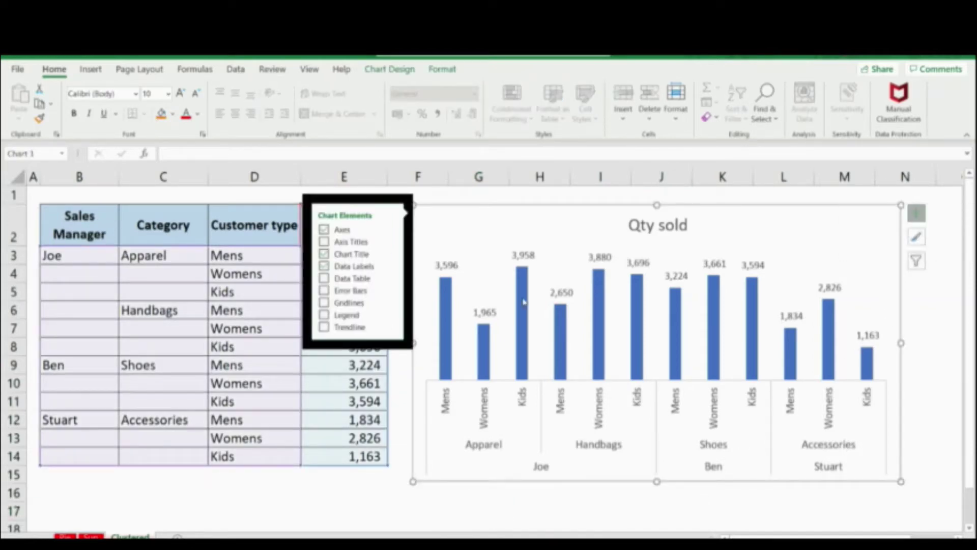
{"action": "left_click", "coordinate": [323, 278]}
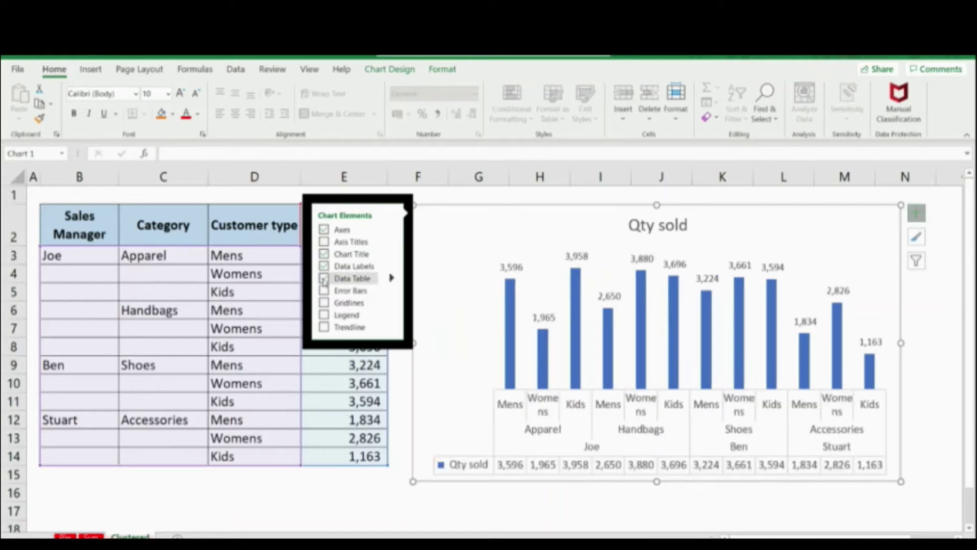
{"action": "left_click", "coordinate": [324, 278]}
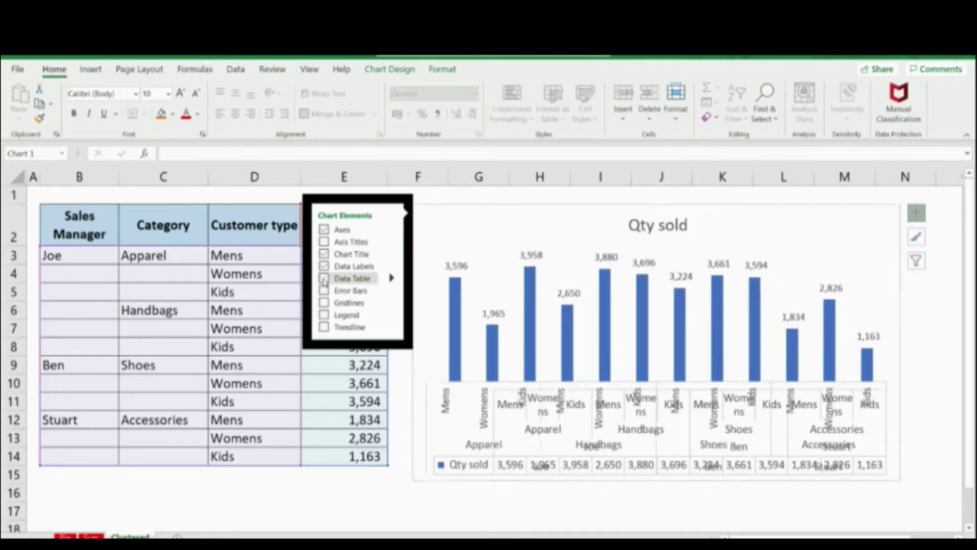
{"action": "left_click", "coordinate": [468, 505]}
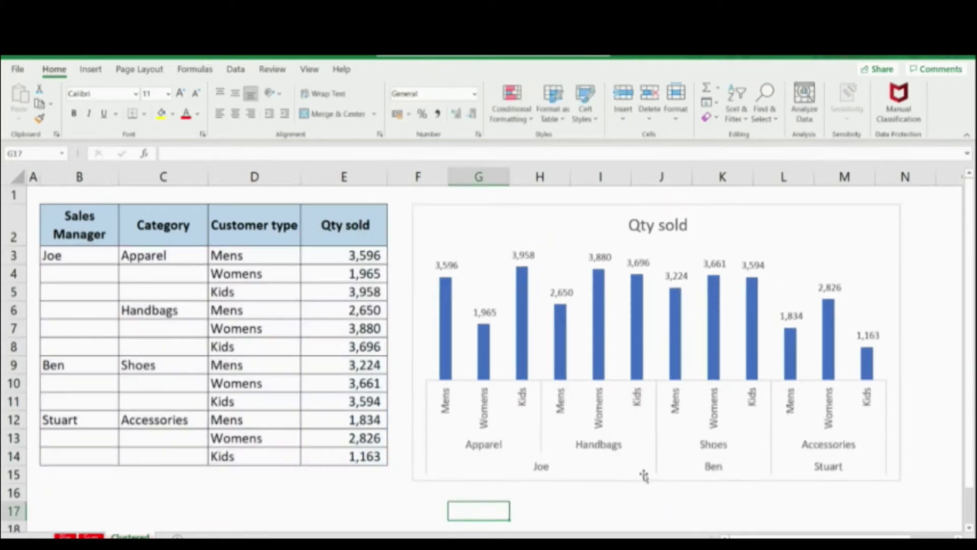
Nudge the chart slightly, then briefly select B2:D8 of the filled sales list
{"action": "mouse_move", "coordinate": [744, 454]}
{"action": "left_mouse_down"}
{"action": "mouse_move", "coordinate": [759, 435]}
{"action": "mouse_move", "coordinate": [752, 449]}
{"action": "left_mouse_up"}
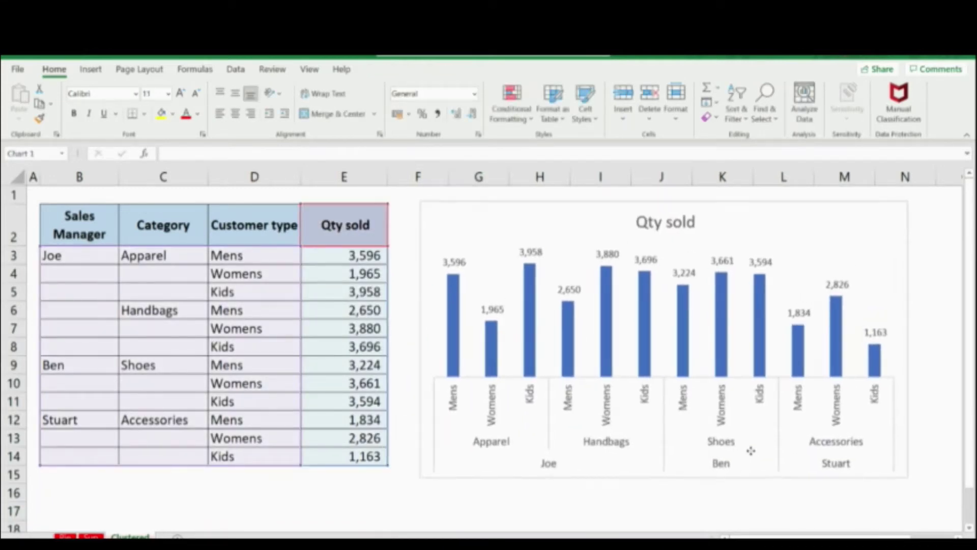
{"action": "left_click", "coordinate": [653, 505]}
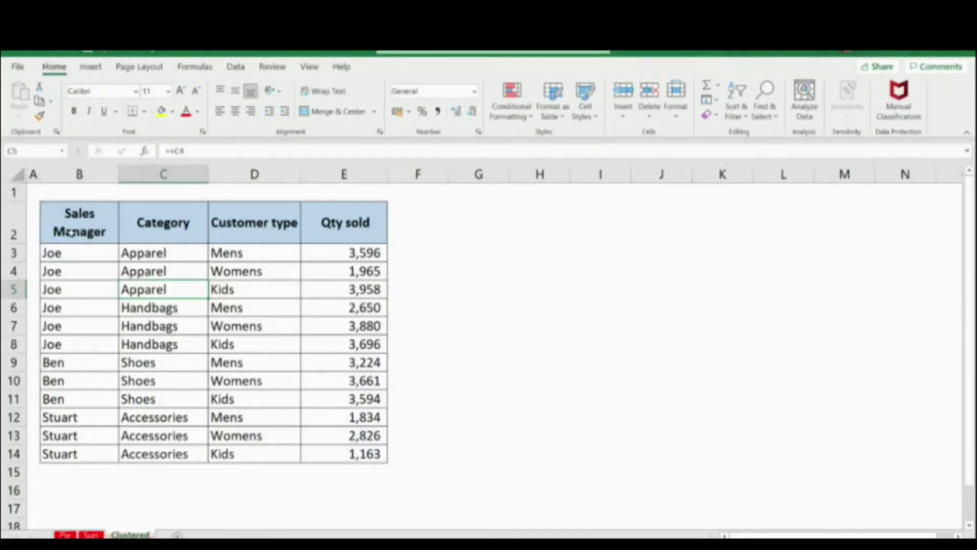
{"action": "left_click_drag", "start_coordinate": [79, 222], "coordinate": [254, 344]}
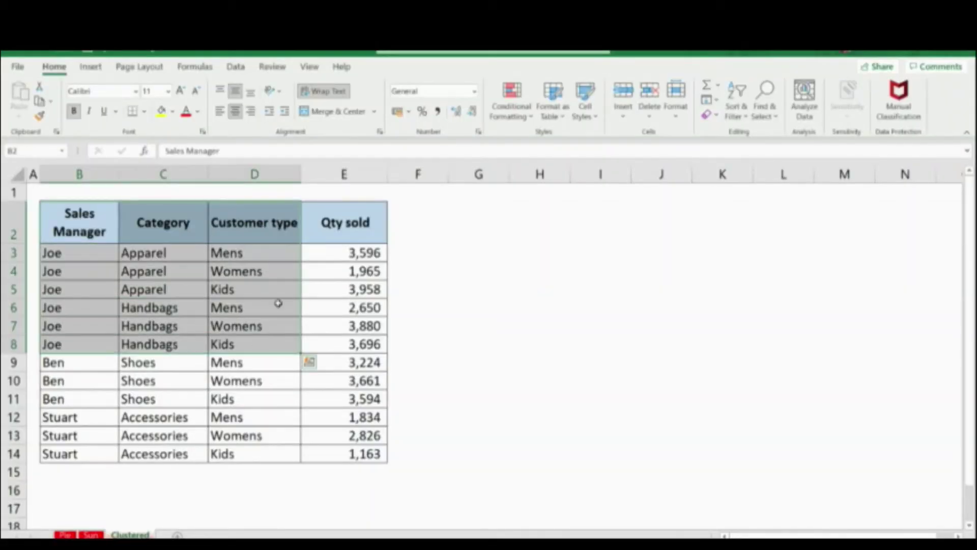
{"action": "left_click", "coordinate": [485, 267]}
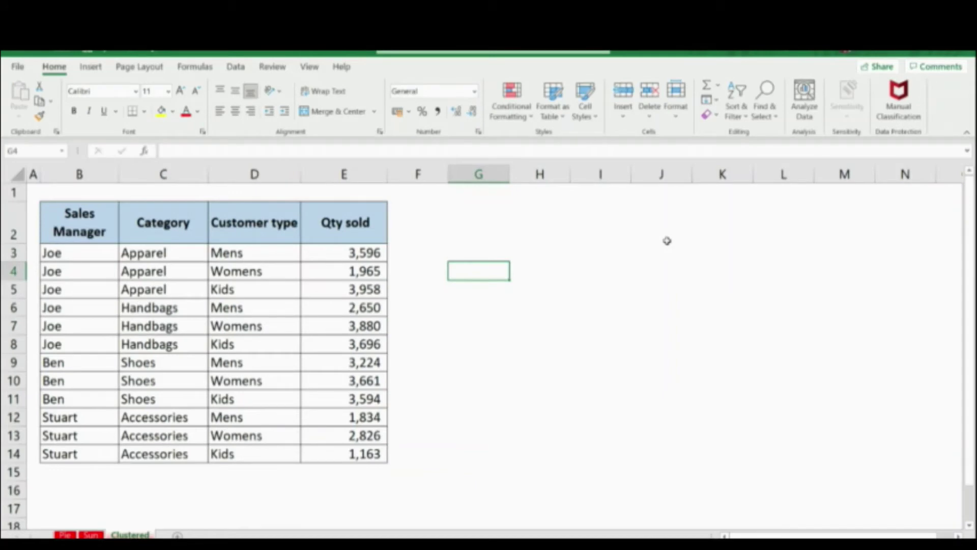
Create a PivotChart from the sales list B2:E14 via Insert > PivotChart
{"action": "left_click_drag", "start_coordinate": [86, 224], "coordinate": [346, 451]}
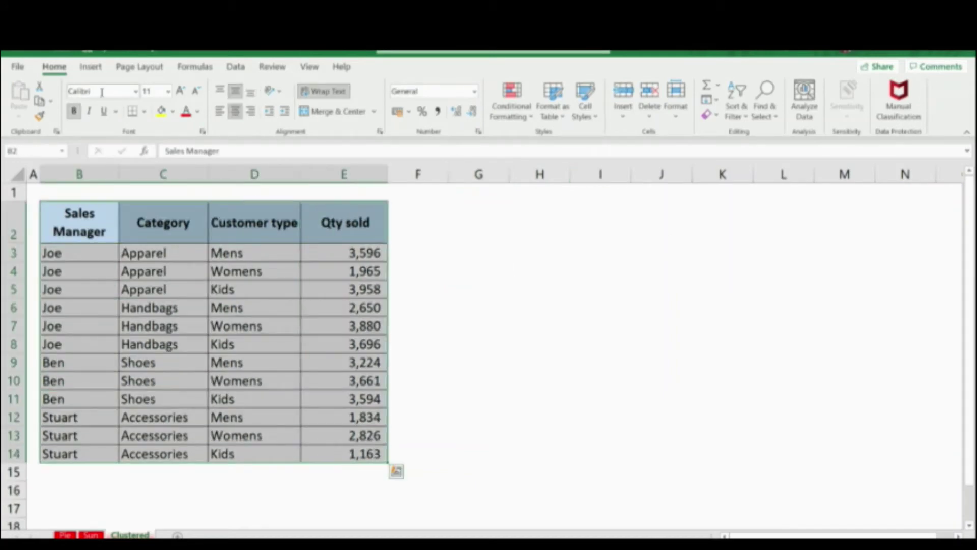
{"action": "left_click", "coordinate": [91, 68]}
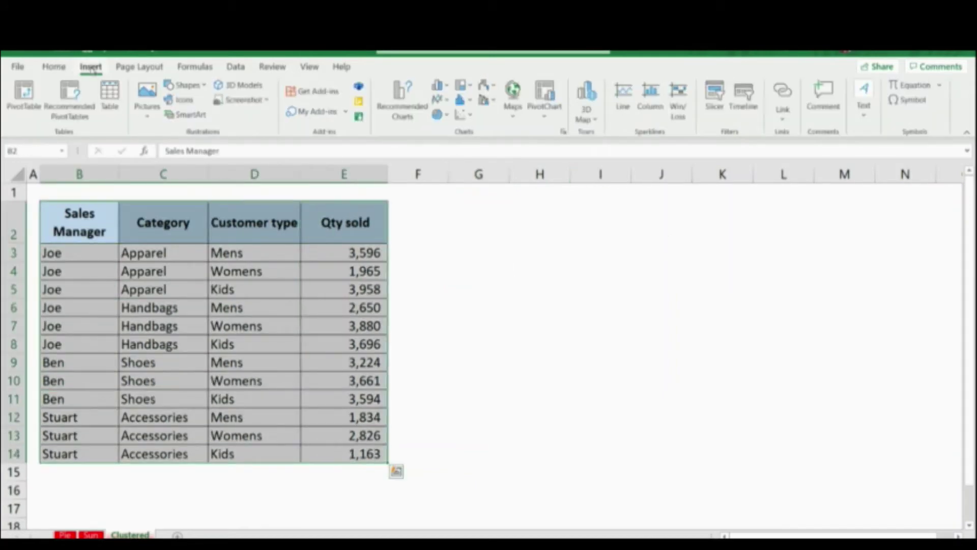
{"action": "left_click", "coordinate": [544, 120]}
{"action": "left_click", "coordinate": [562, 134]}
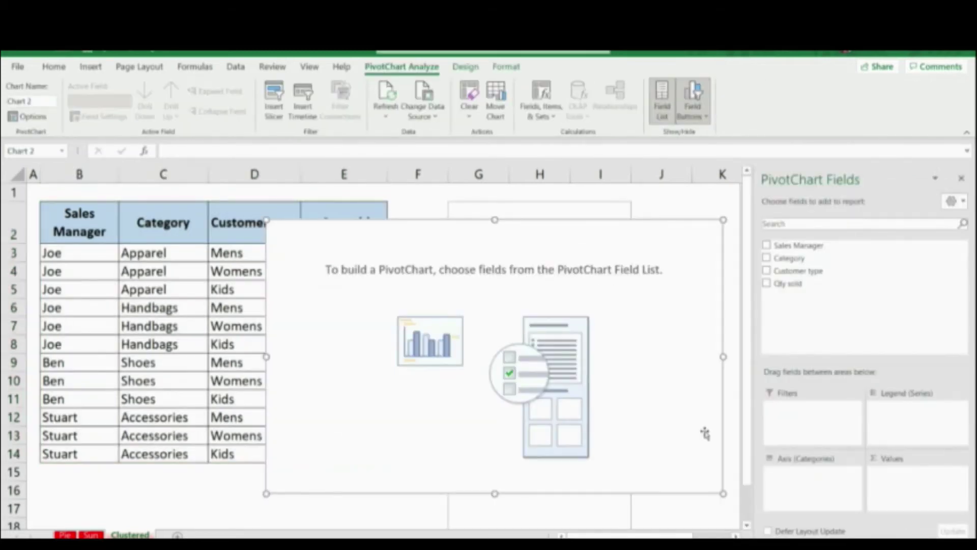
Put Sales Manager, Category and Customer type on the axis and Qty sold in Values
{"action": "left_click_drag", "start_coordinate": [694, 231], "coordinate": [698, 225]}
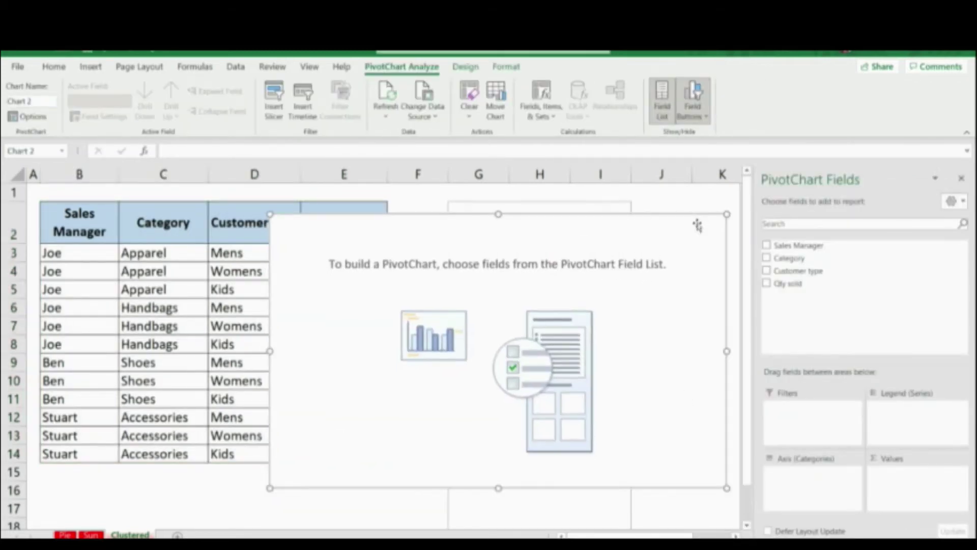
{"action": "mouse_move", "coordinate": [797, 246]}
{"action": "left_mouse_down"}
{"action": "mouse_move", "coordinate": [822, 495]}
{"action": "mouse_move", "coordinate": [815, 482]}
{"action": "left_mouse_up"}
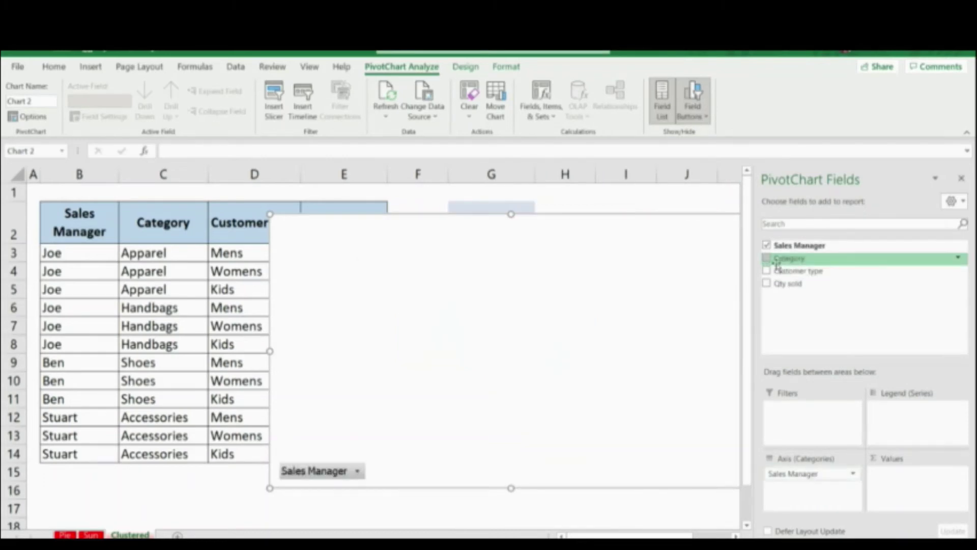
{"action": "mouse_move", "coordinate": [781, 262]}
{"action": "left_mouse_down"}
{"action": "mouse_move", "coordinate": [817, 509]}
{"action": "mouse_move", "coordinate": [814, 491]}
{"action": "left_mouse_up"}
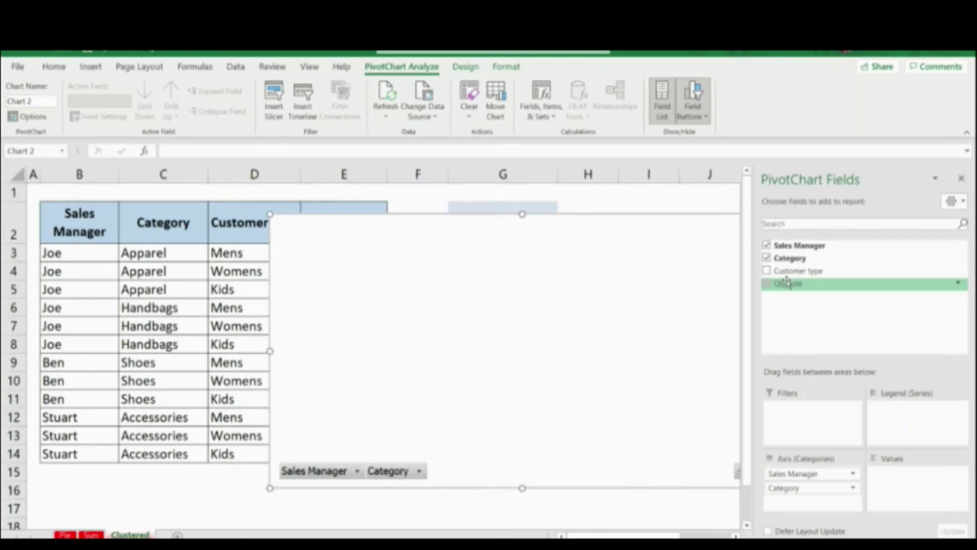
{"action": "mouse_move", "coordinate": [796, 270]}
{"action": "left_mouse_down"}
{"action": "mouse_move", "coordinate": [816, 522]}
{"action": "mouse_move", "coordinate": [814, 505]}
{"action": "left_mouse_up"}
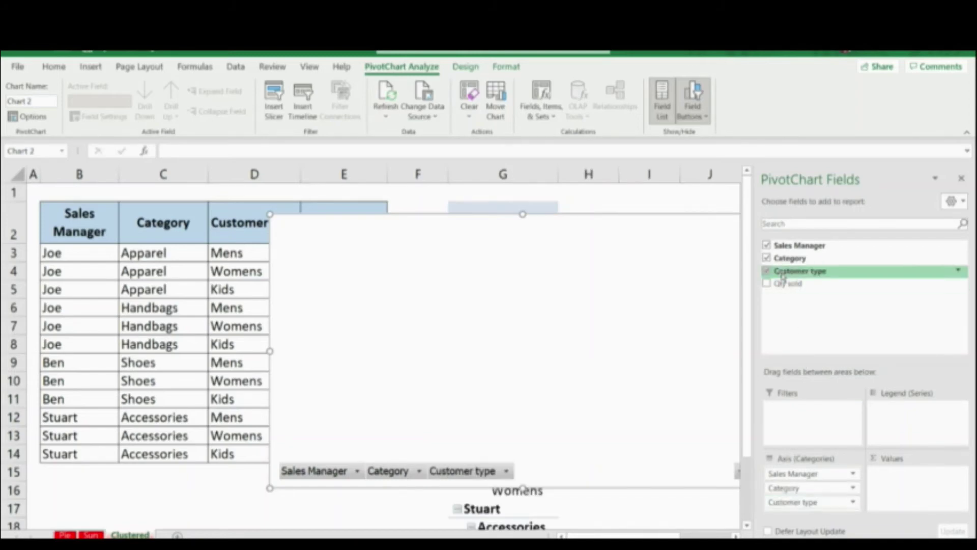
{"action": "left_click_drag", "start_coordinate": [788, 283], "coordinate": [938, 507]}
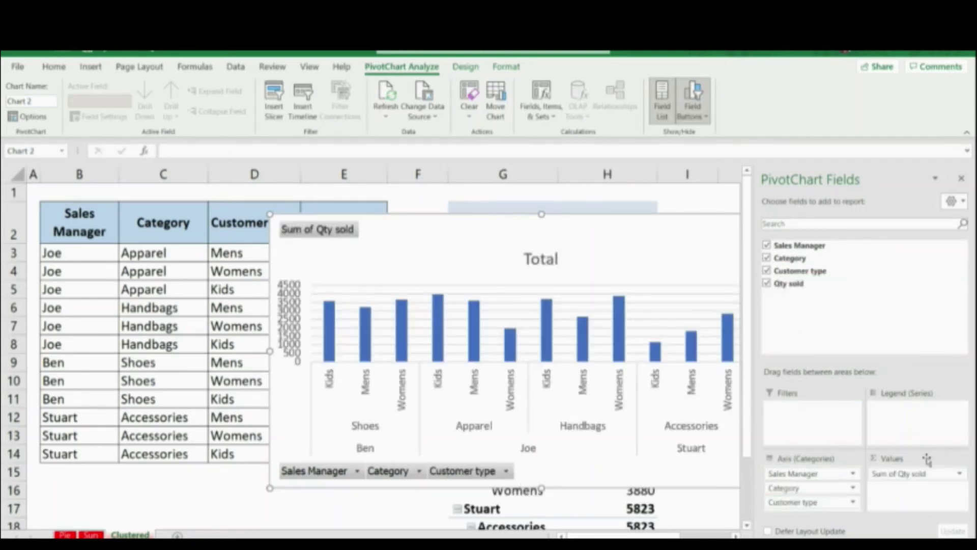
{"action": "left_click", "coordinate": [963, 182]}
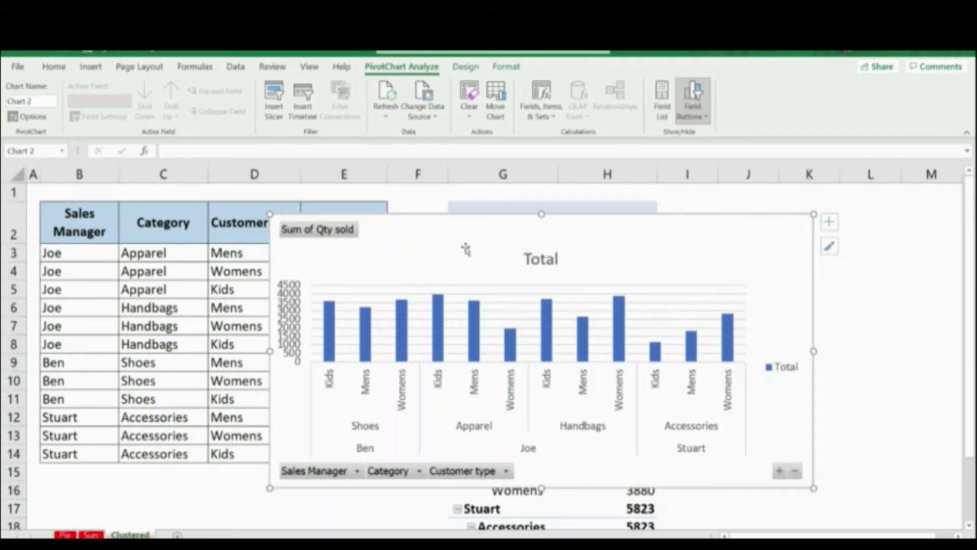
Shift and enlarge the PivotChart, then delete its vertical value axis
{"action": "left_click_drag", "start_coordinate": [455, 216], "coordinate": [473, 216]}
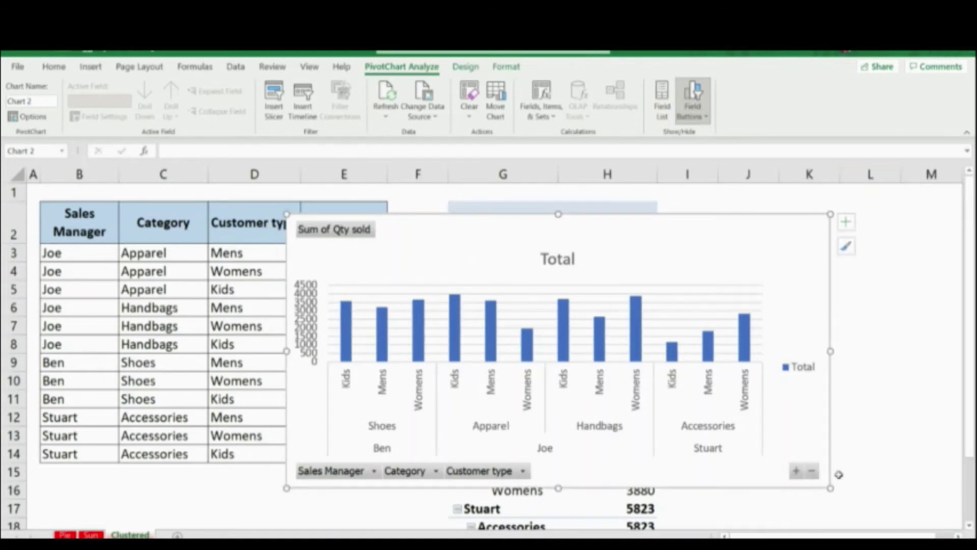
{"action": "left_click_drag", "start_coordinate": [830, 487], "coordinate": [825, 500]}
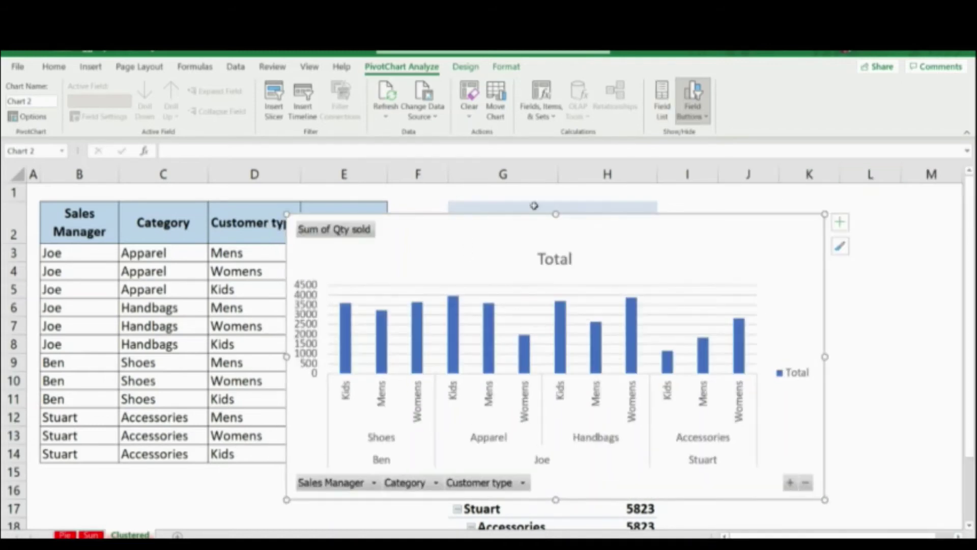
{"action": "left_click", "coordinate": [312, 314]}
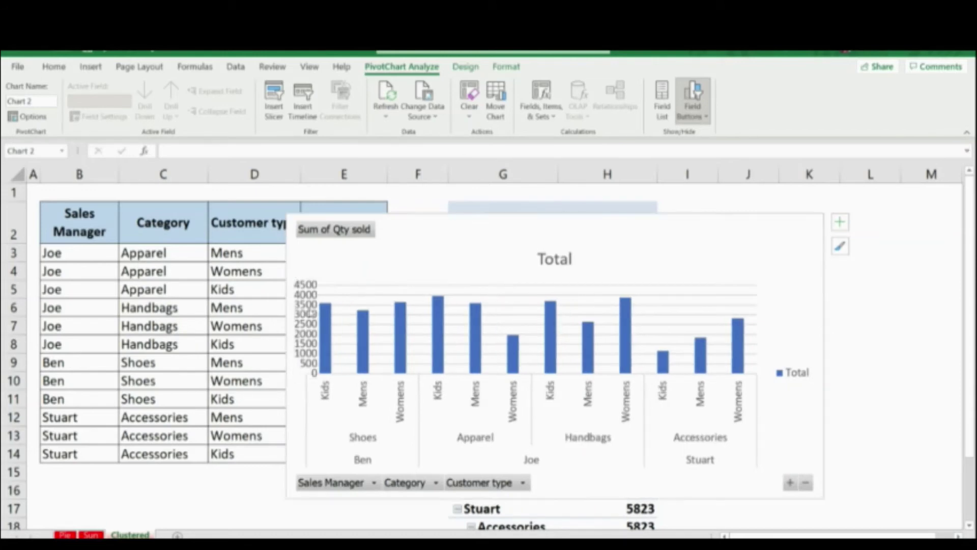
{"action": "key", "text": "Delete"}
Turn on data labels and turn off gridlines on the PivotChart
{"action": "left_click", "coordinate": [840, 222]}
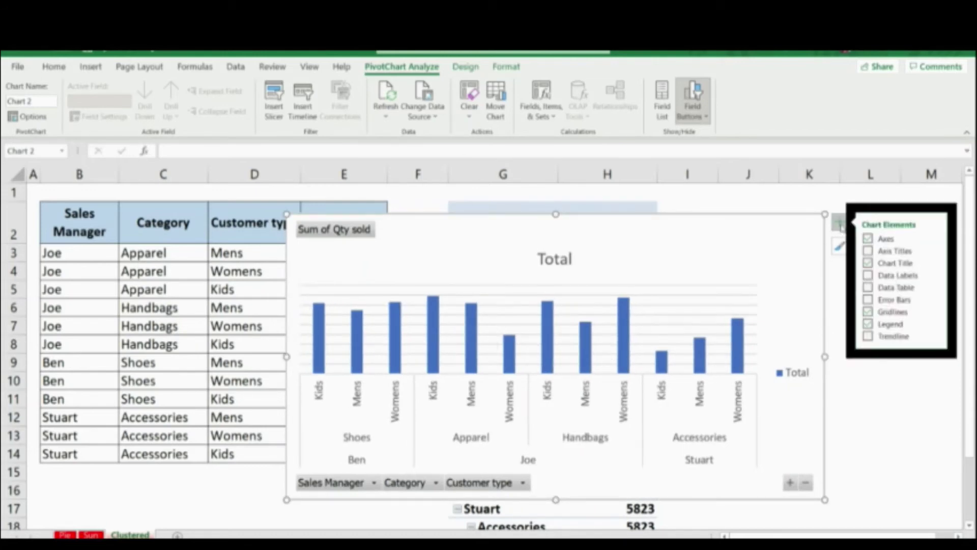
{"action": "left_click", "coordinate": [868, 275]}
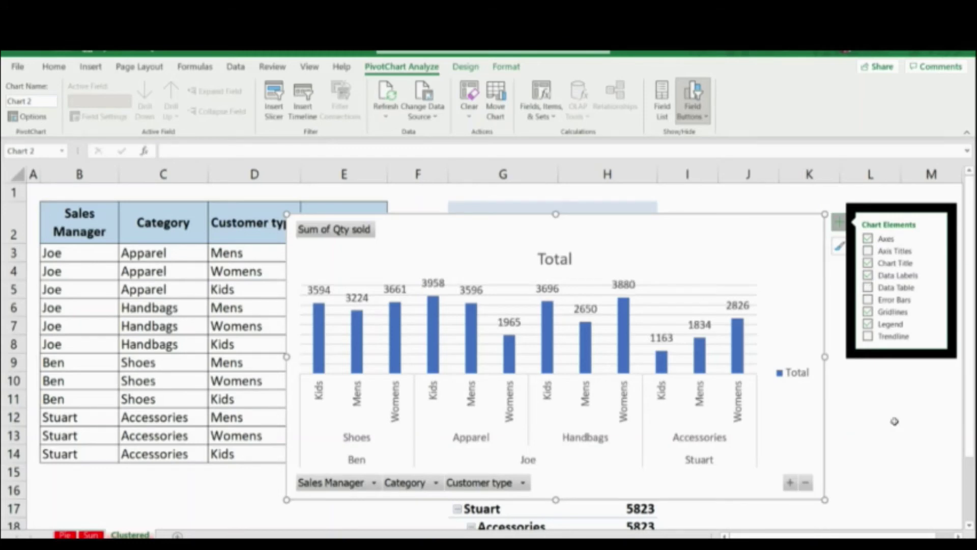
{"action": "left_click", "coordinate": [870, 399]}
{"action": "left_click", "coordinate": [798, 233]}
{"action": "left_click", "coordinate": [839, 222]}
{"action": "left_click", "coordinate": [868, 312]}
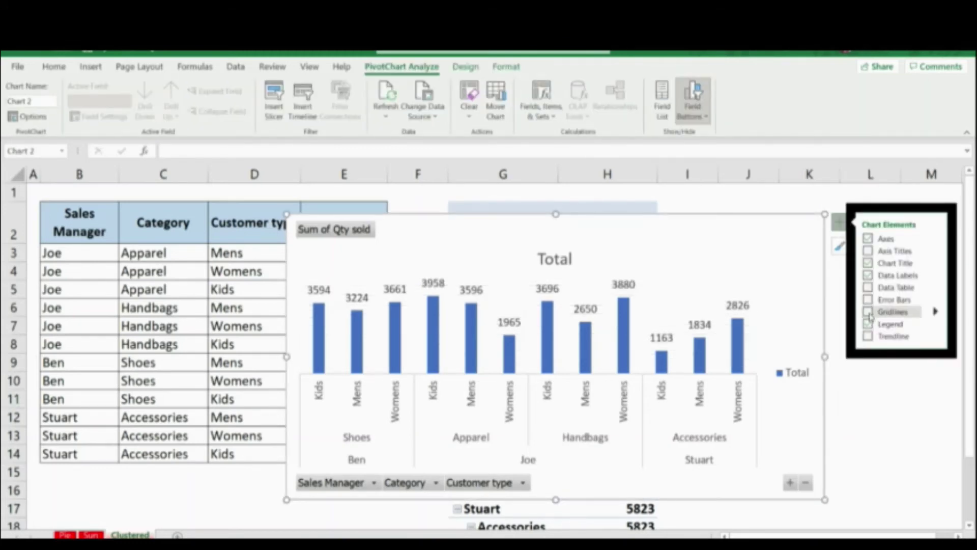
{"action": "left_click", "coordinate": [870, 400]}
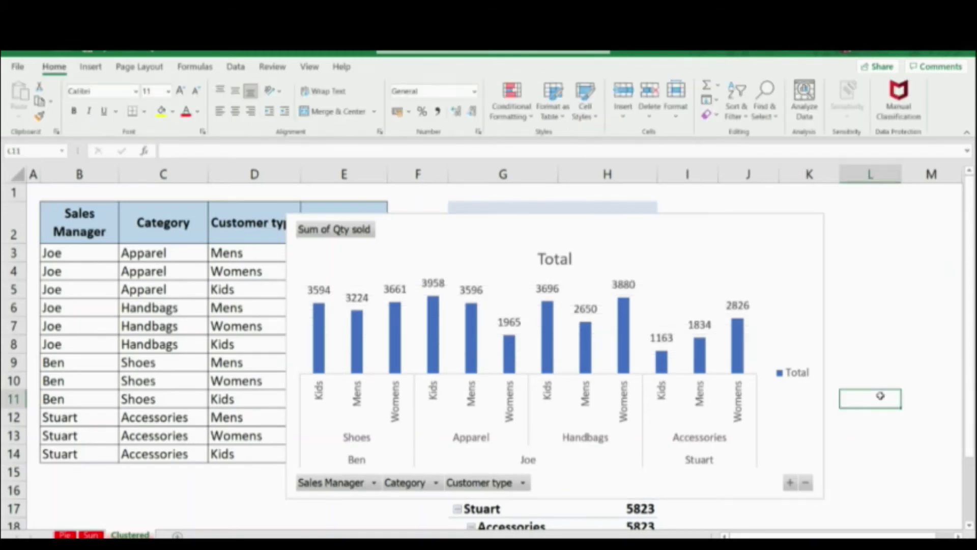
Delete the PivotChart's Total title
{"action": "left_click", "coordinate": [550, 259]}
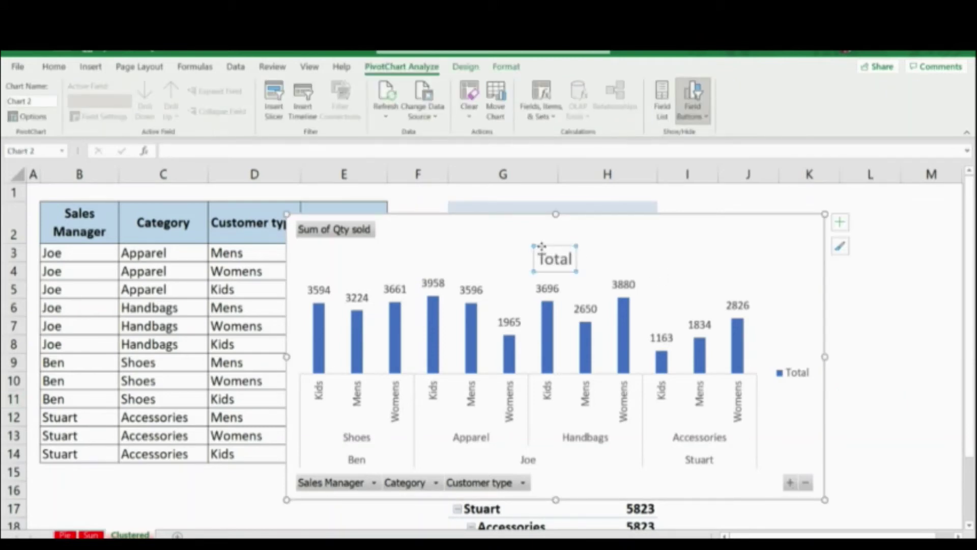
{"action": "key", "text": "Delete"}
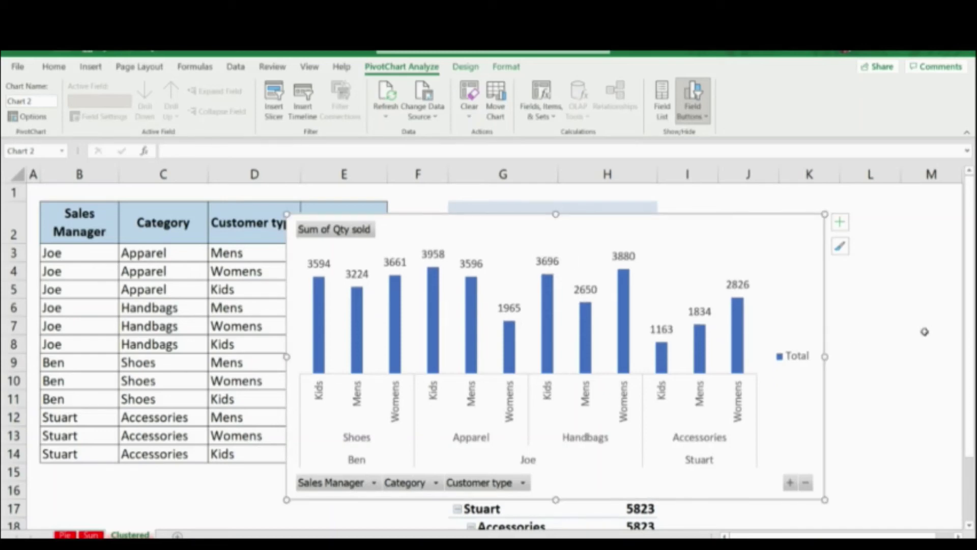
{"action": "left_click", "coordinate": [890, 330]}
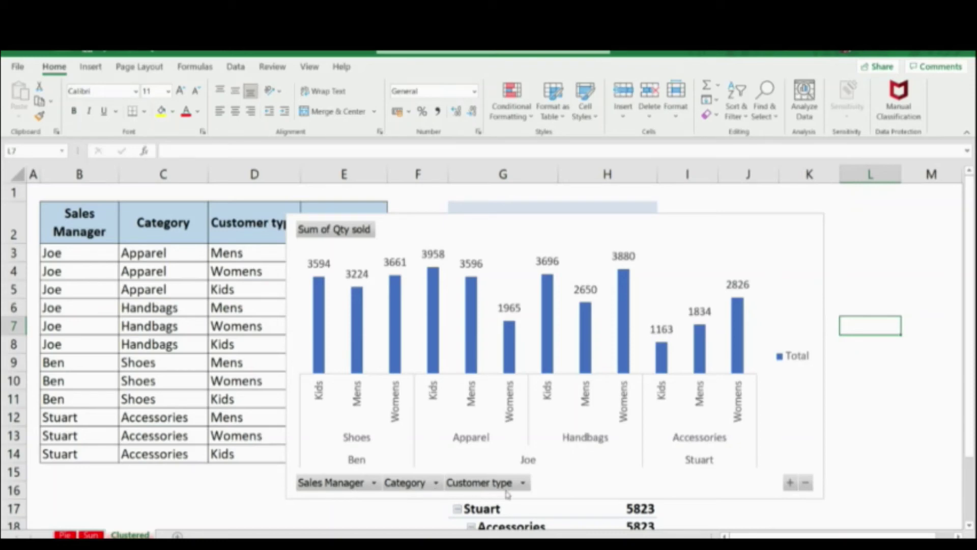
{"action": "left_click", "coordinate": [523, 483]}
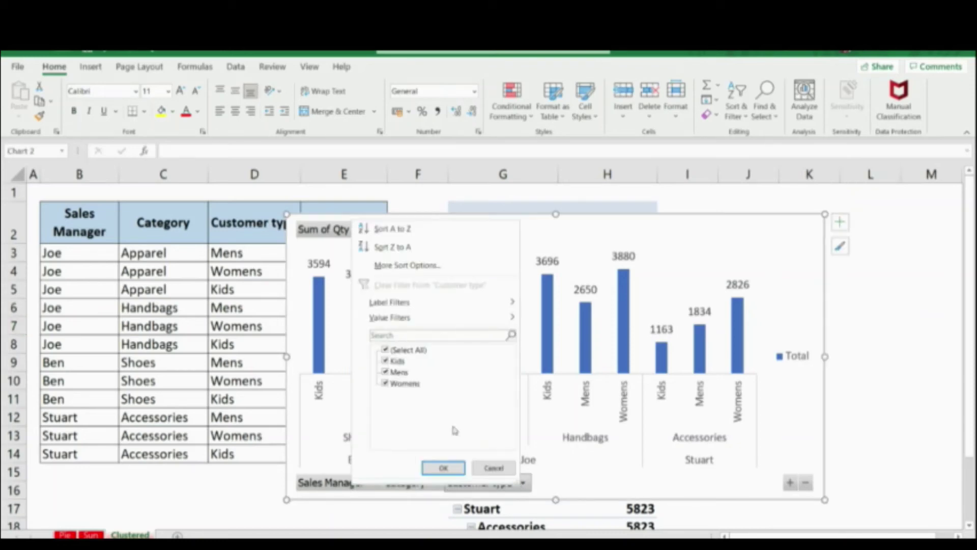
{"action": "left_click", "coordinate": [385, 350]}
{"action": "left_click", "coordinate": [385, 384]}
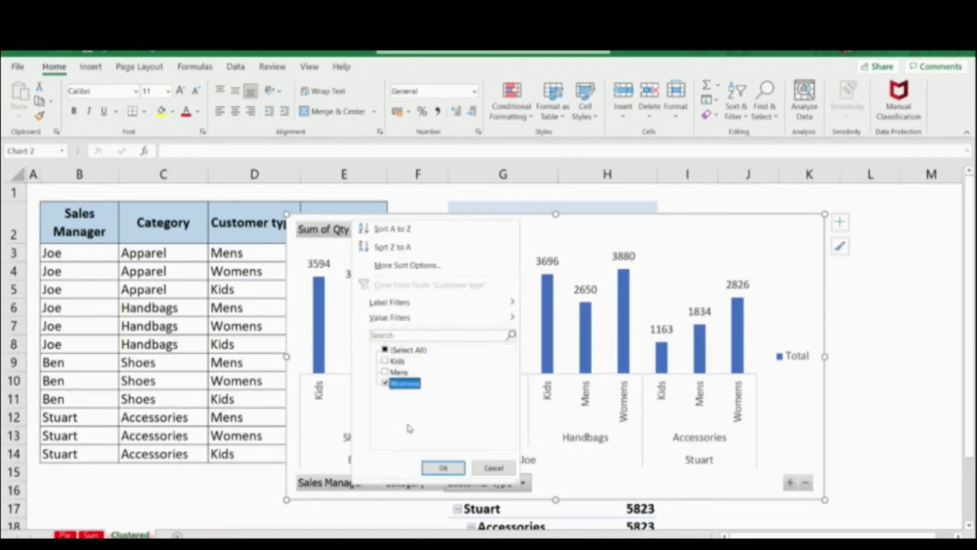
{"action": "left_click", "coordinate": [443, 468]}
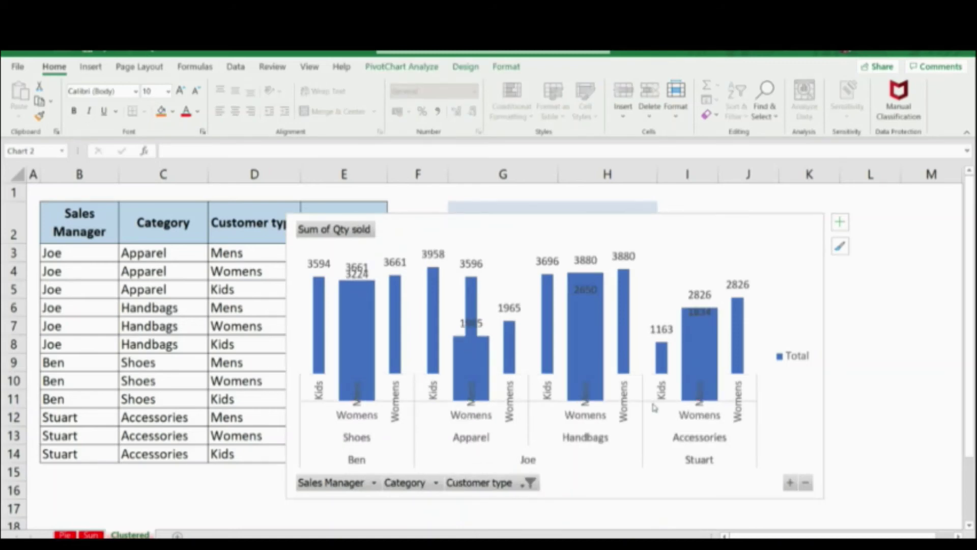
{"action": "left_click", "coordinate": [880, 298]}
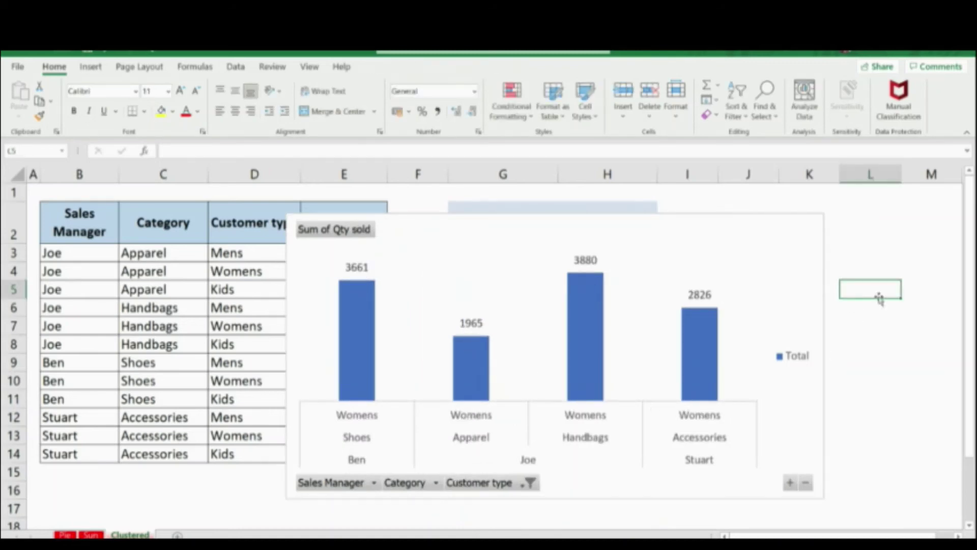
{"action": "left_click", "coordinate": [529, 484]}
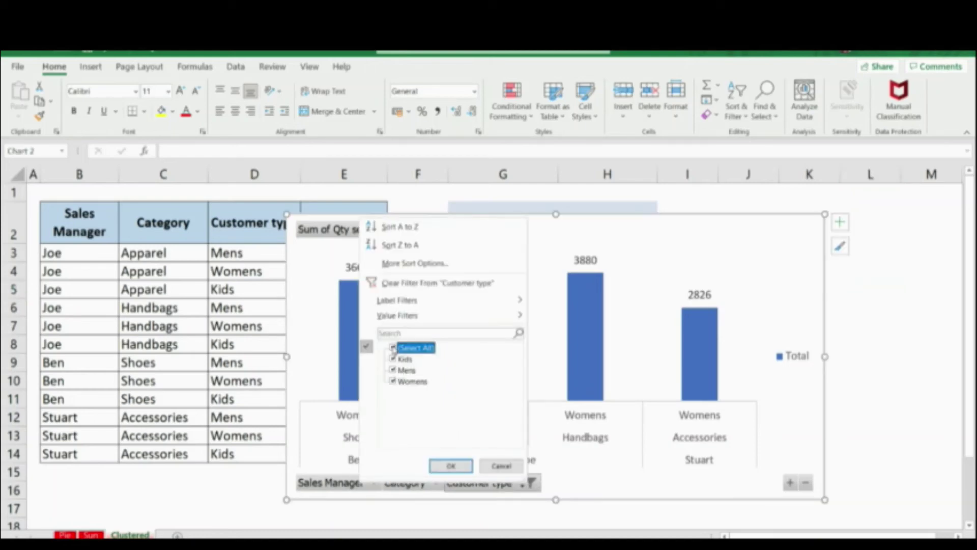
{"action": "left_click", "coordinate": [450, 465]}
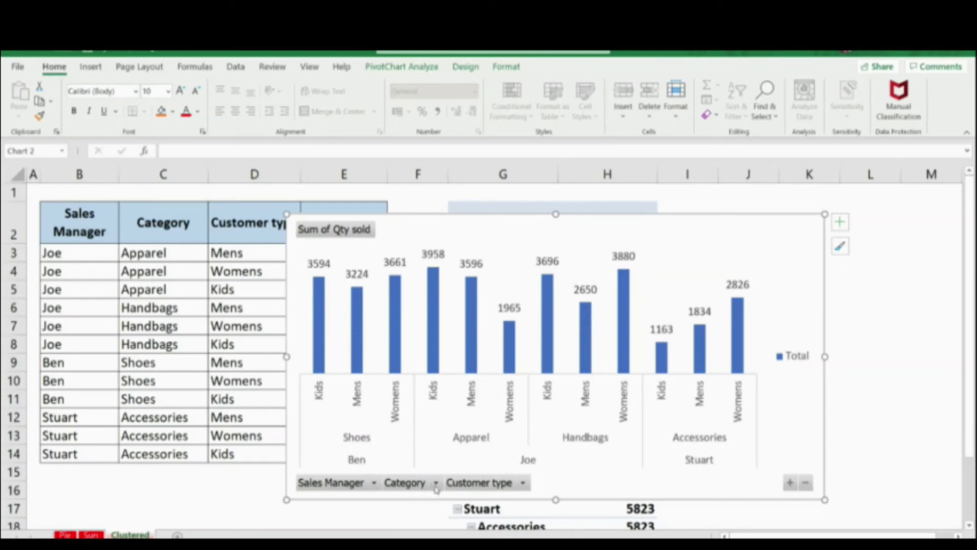
{"action": "left_click", "coordinate": [436, 483]}
{"action": "left_click", "coordinate": [300, 350]}
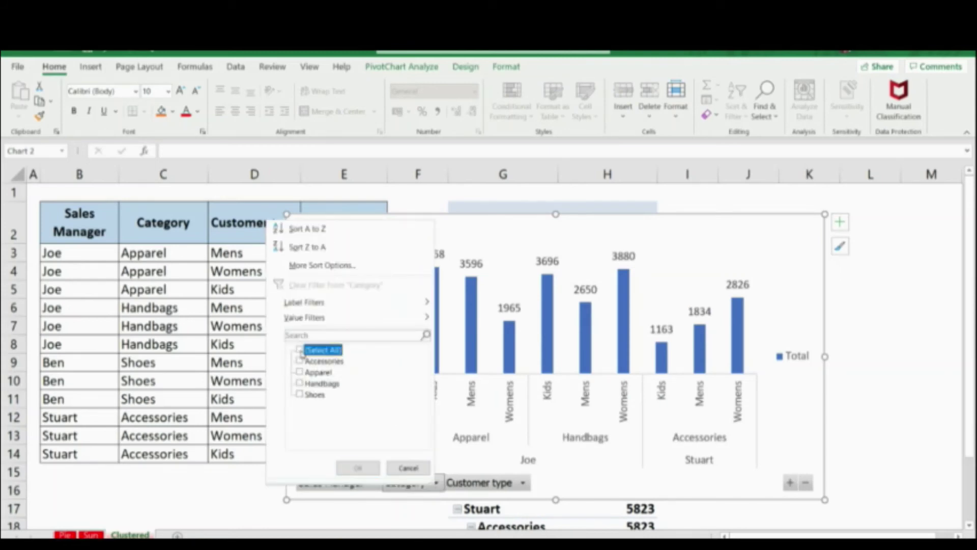
{"action": "left_click", "coordinate": [300, 372]}
{"action": "left_click", "coordinate": [358, 467]}
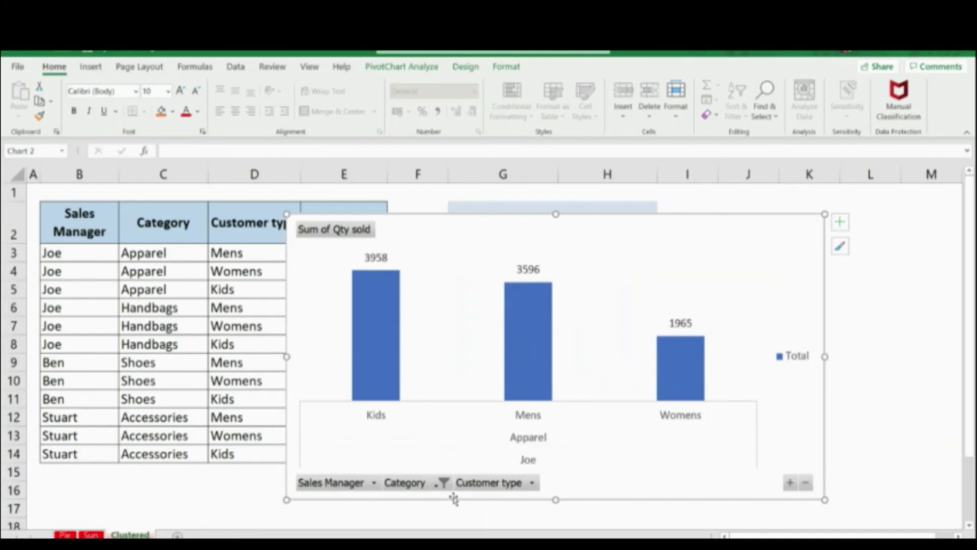
{"action": "left_click", "coordinate": [441, 483]}
{"action": "left_click", "coordinate": [304, 353]}
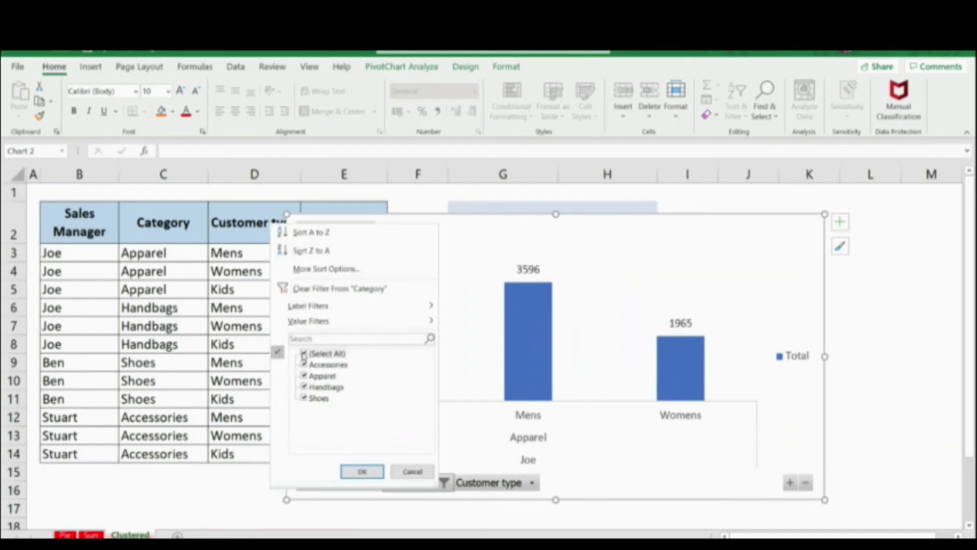
{"action": "left_click", "coordinate": [362, 472]}
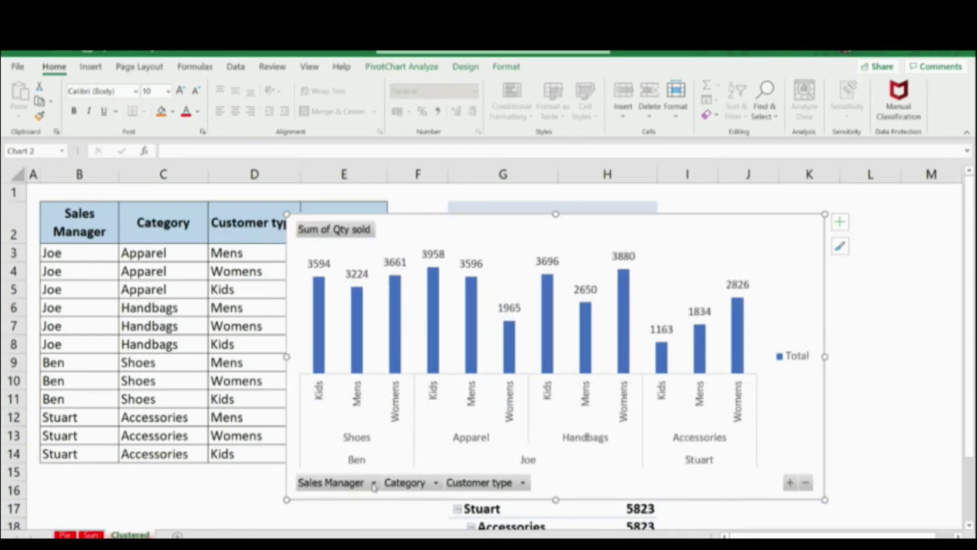
{"action": "left_click", "coordinate": [373, 483]}
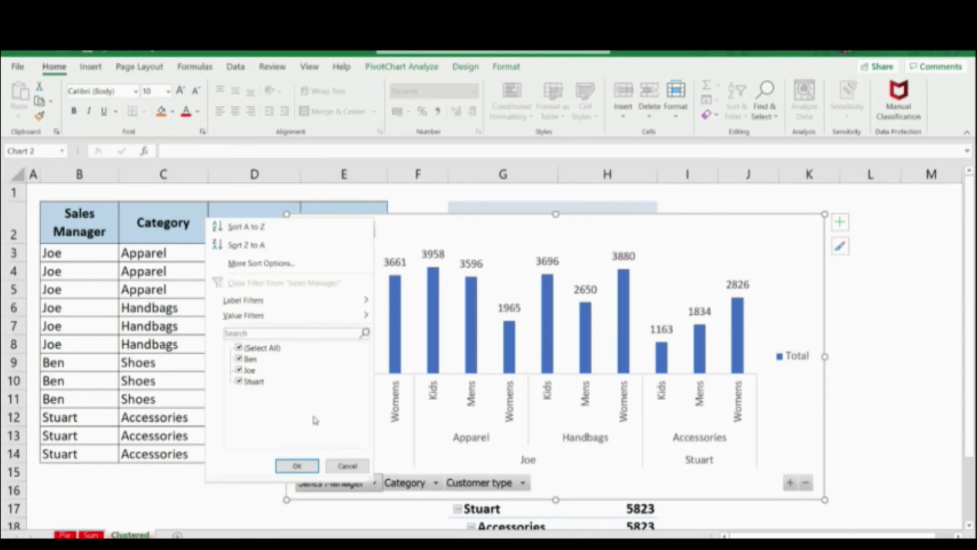
{"action": "left_click", "coordinate": [239, 348]}
{"action": "left_click", "coordinate": [239, 371]}
{"action": "left_click", "coordinate": [297, 466]}
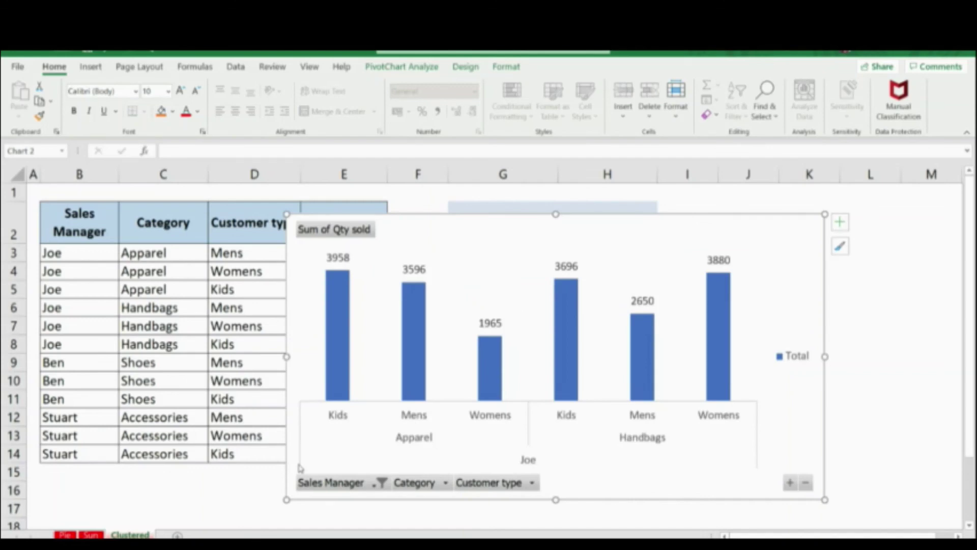
{"action": "left_click", "coordinate": [381, 483]}
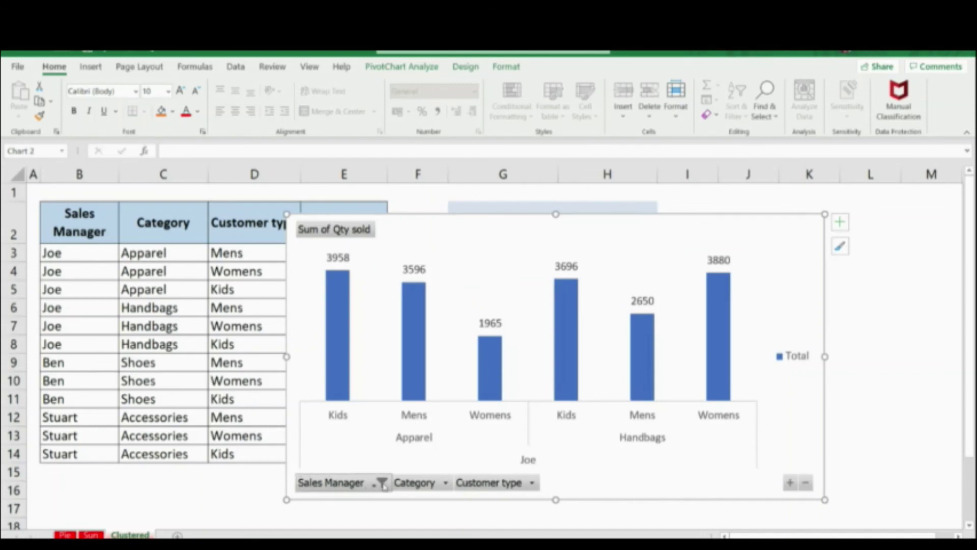
{"action": "left_click", "coordinate": [247, 347]}
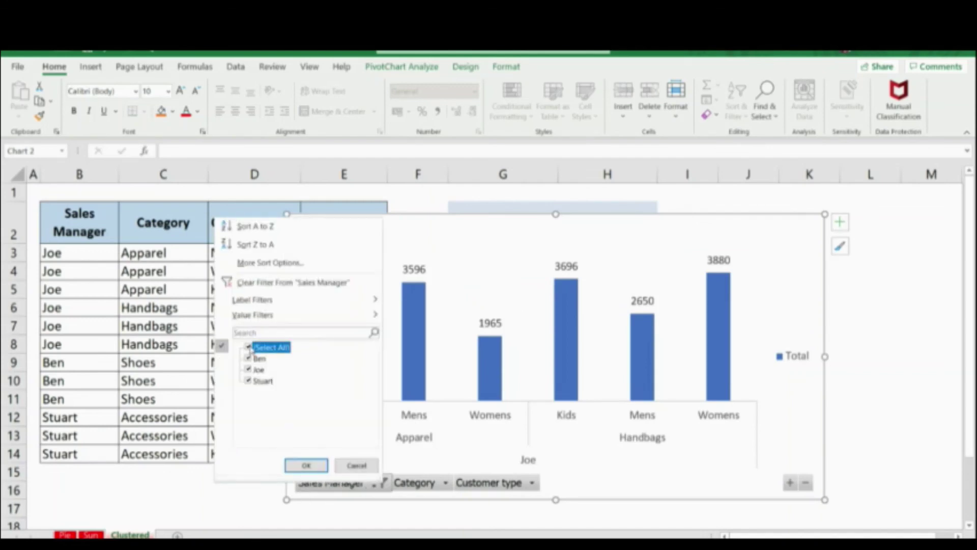
{"action": "left_click", "coordinate": [306, 465]}
Delete the Total legend so the columns widen across the full chart area
{"action": "left_click", "coordinate": [899, 364]}
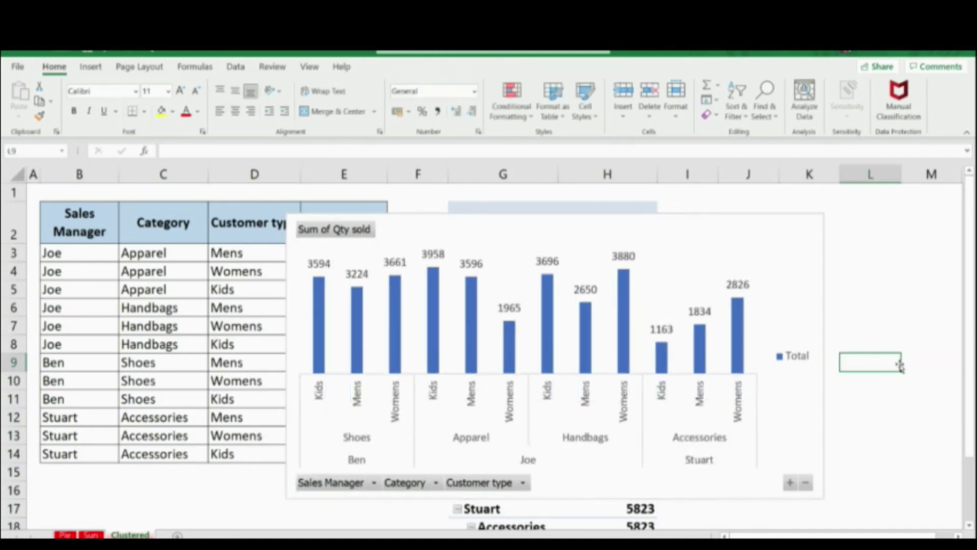
{"action": "left_click", "coordinate": [783, 355]}
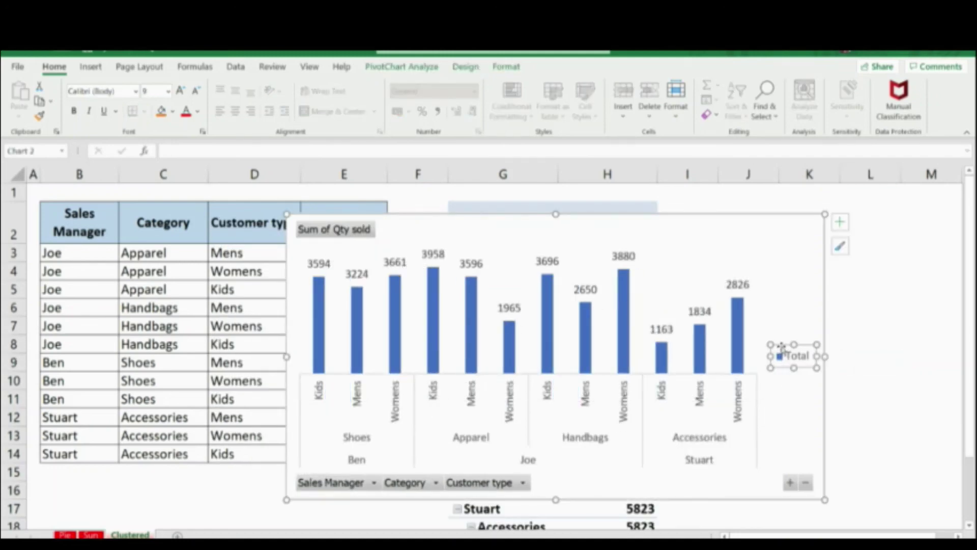
{"action": "key", "text": "Delete"}
{"action": "left_click", "coordinate": [883, 346]}
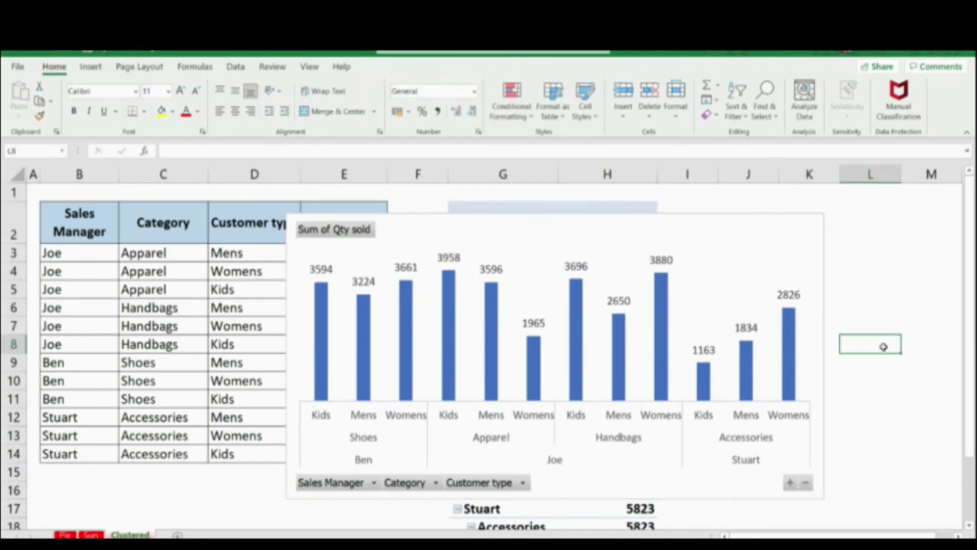